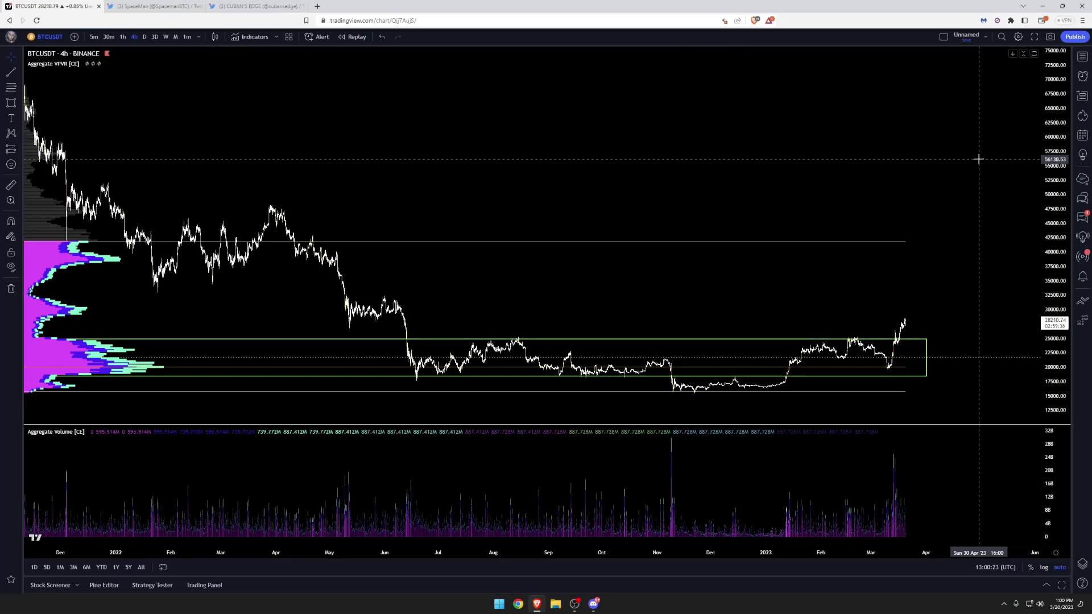
- View the creator's and CUBAN'S EDGE Twitter profiles, open the linked Discord server, and return to the BTCUSDT chart
{"action": "left_click", "coordinate": [151, 6]}
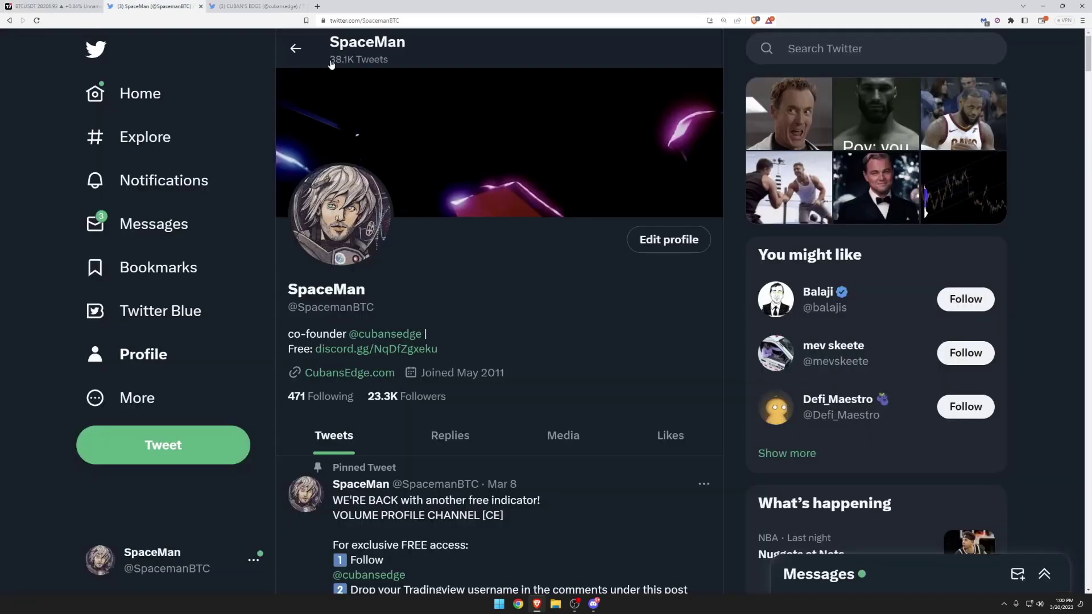
{"action": "left_click", "coordinate": [256, 7]}
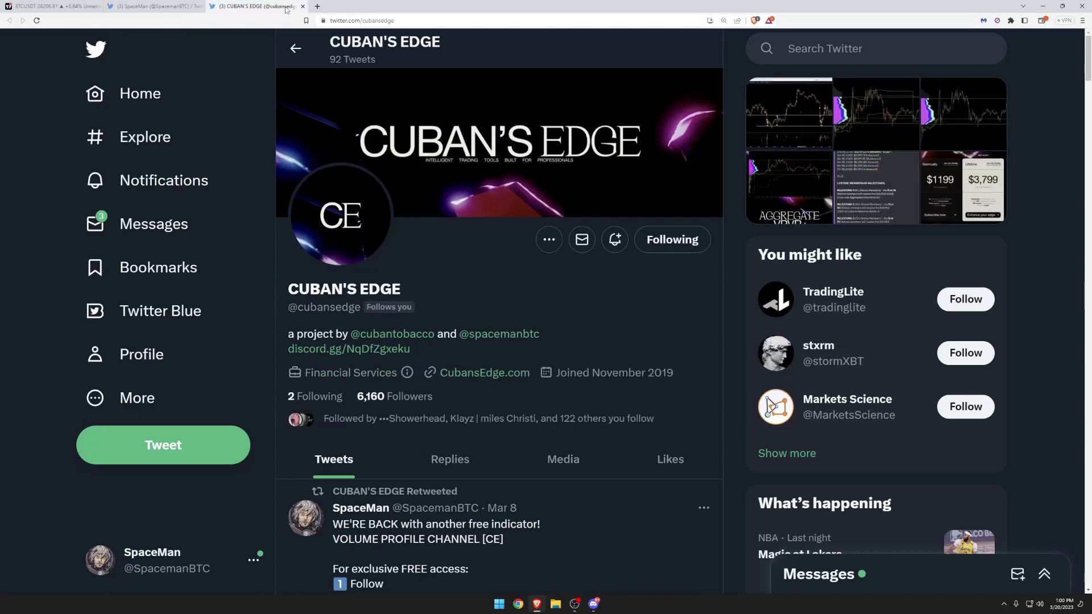
{"action": "left_click", "coordinate": [333, 349]}
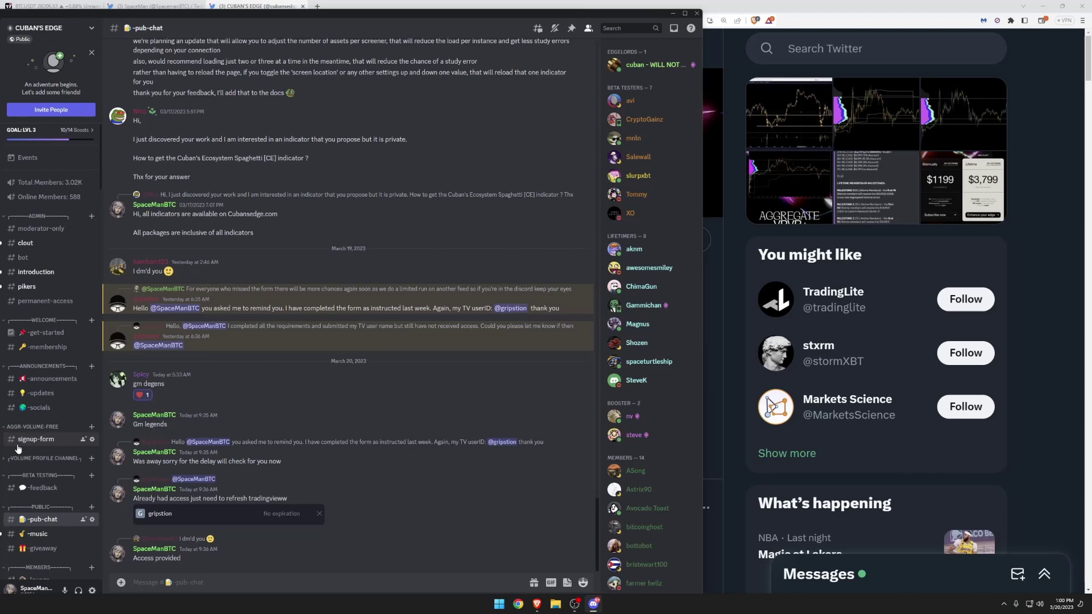
{"action": "left_click", "coordinate": [673, 13]}
{"action": "left_click", "coordinate": [57, 7]}
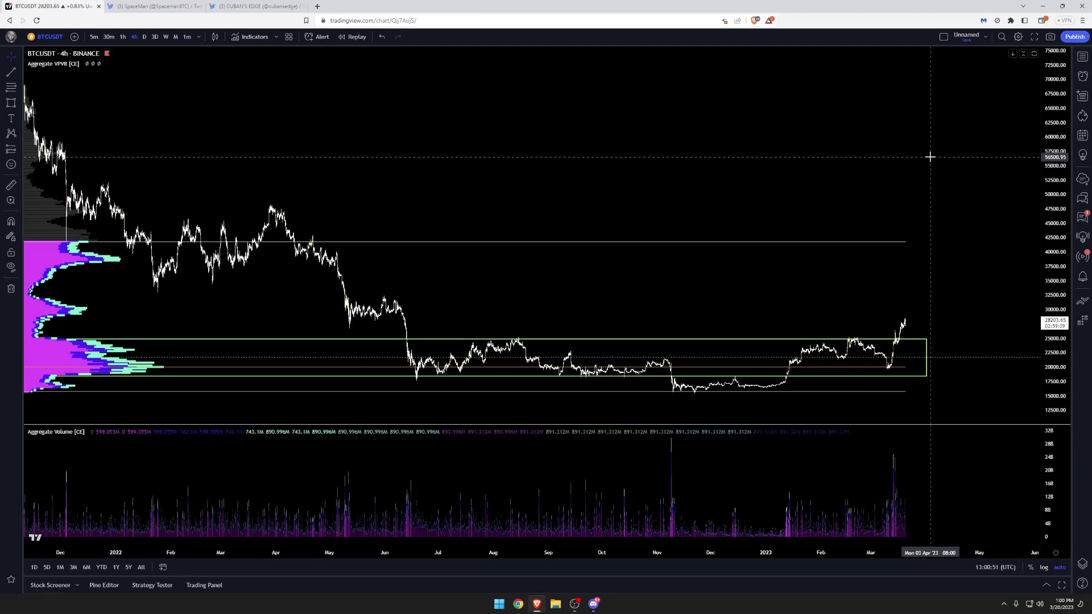
- Open the Aggregate Volume [CE] input settings and review the RVOL, alert, candle and exchange modifiers
{"action": "left_click", "coordinate": [103, 432]}
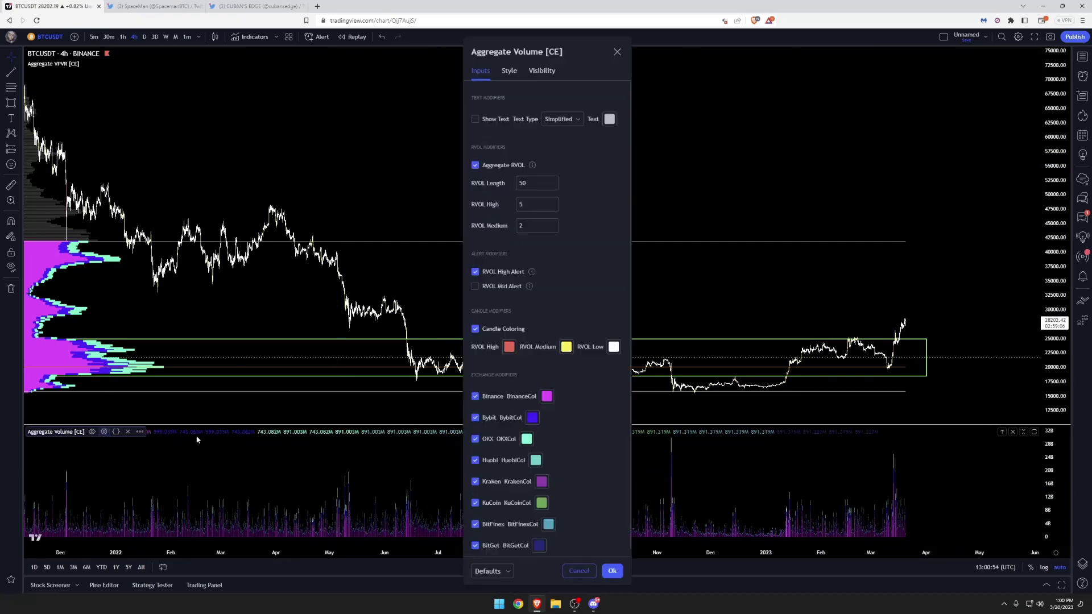
{"action": "scroll", "coordinate": [537, 394], "scroll_direction": "down", "scroll_amount": 1}
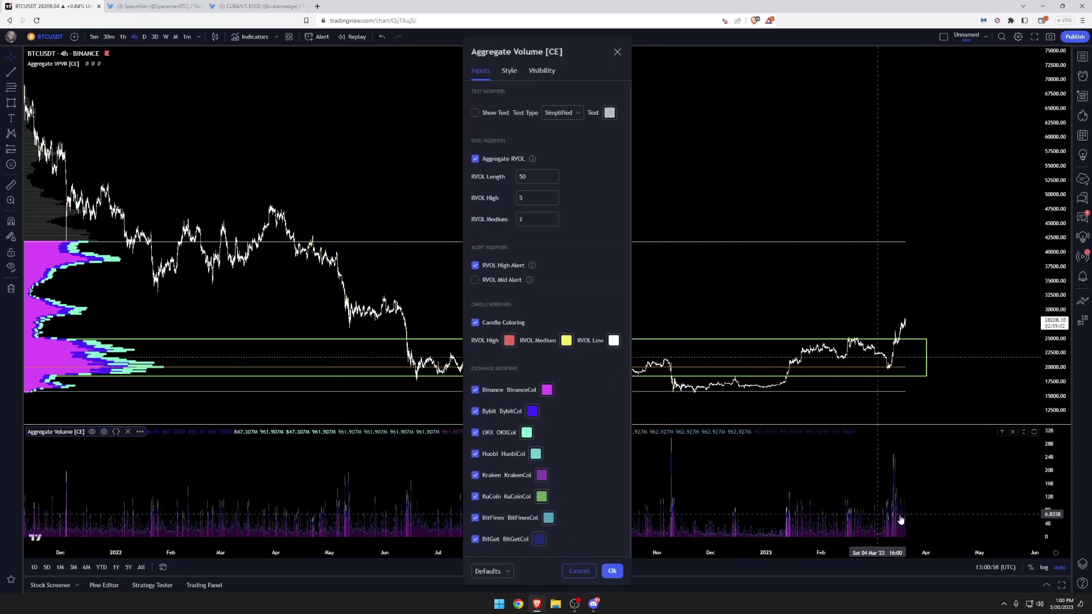
{"action": "scroll", "coordinate": [512, 256], "scroll_direction": "up", "scroll_amount": 1}
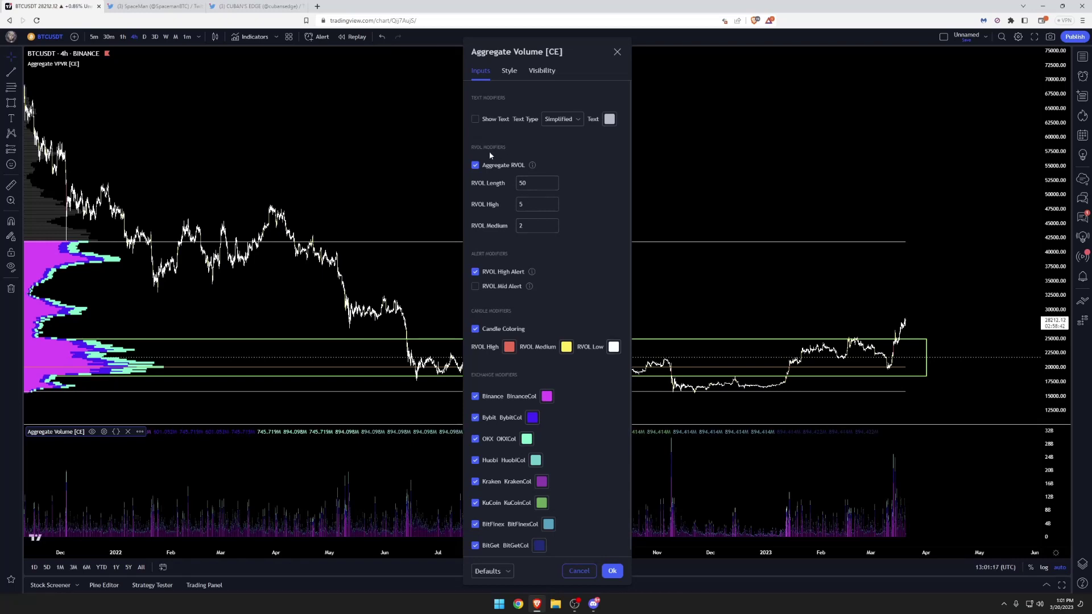
- Turn the Aggregate Volume text labels on and off again, and close the indicator settings
{"action": "left_click", "coordinate": [481, 121]}
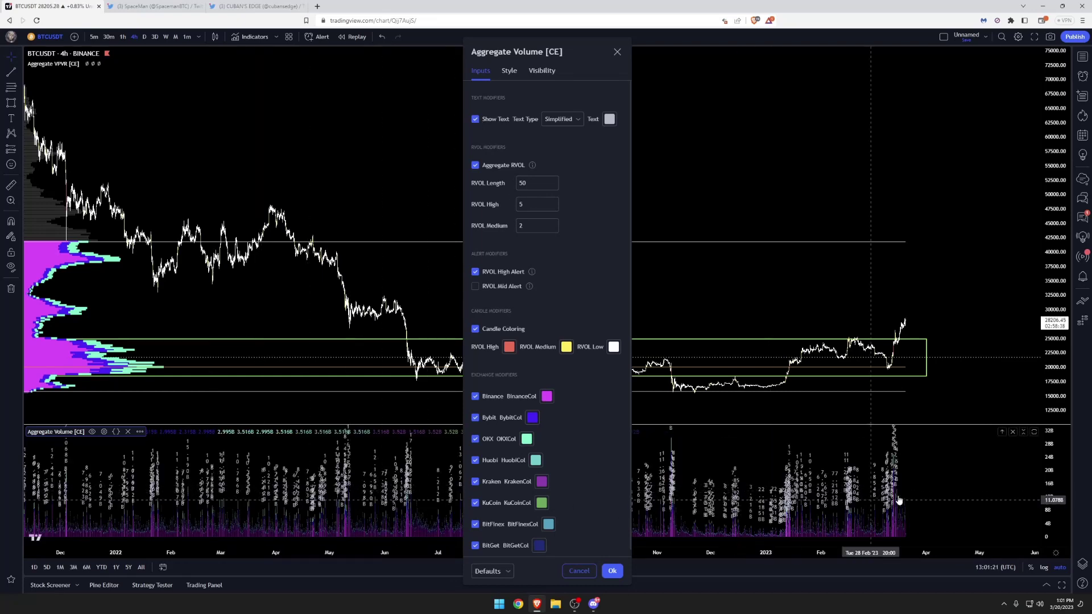
{"action": "left_click", "coordinate": [489, 121]}
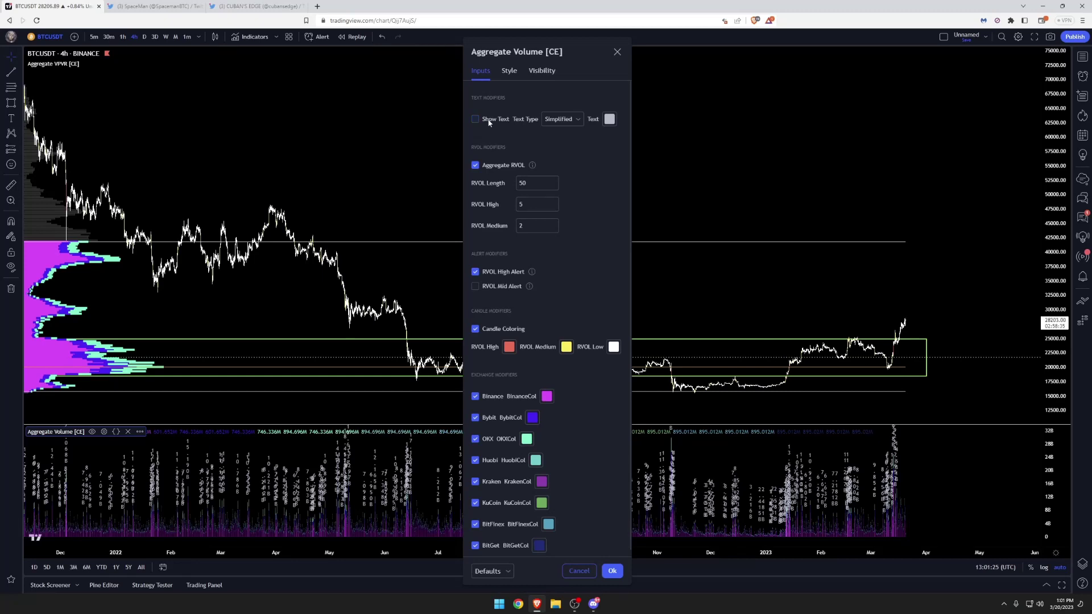
{"action": "left_click", "coordinate": [610, 570]}
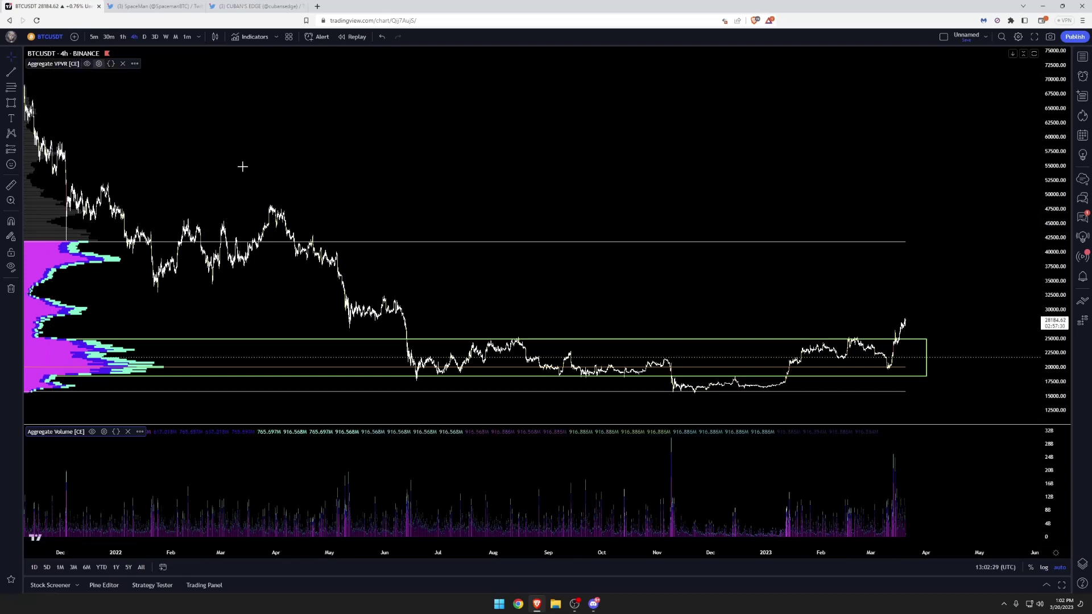
- View the Aggregate VPVR [CE] input settings and close them without changes
{"action": "left_click", "coordinate": [99, 63]}
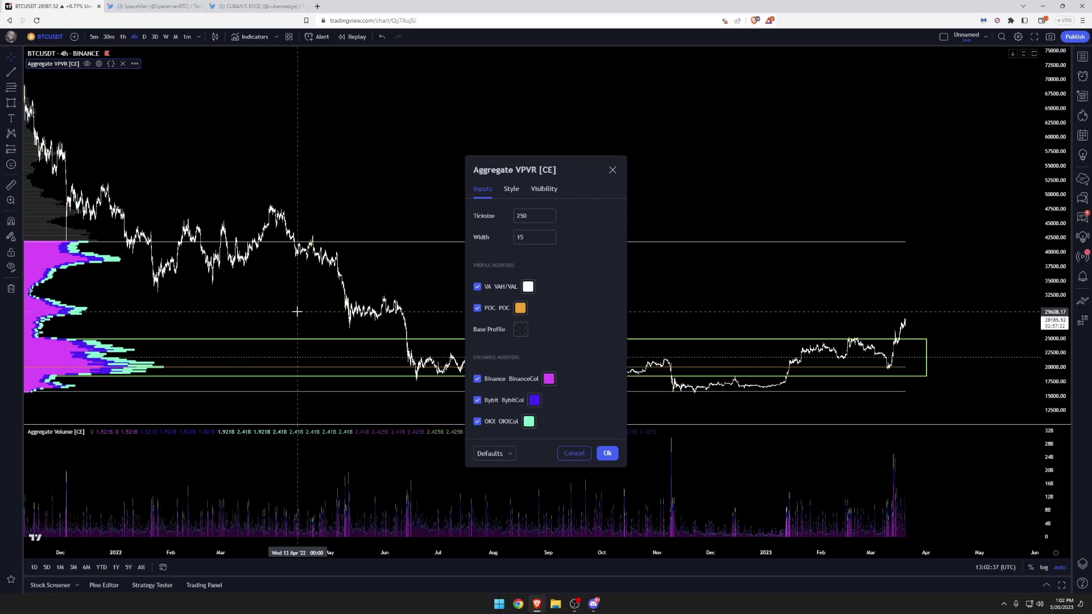
{"action": "key", "text": "Escape"}
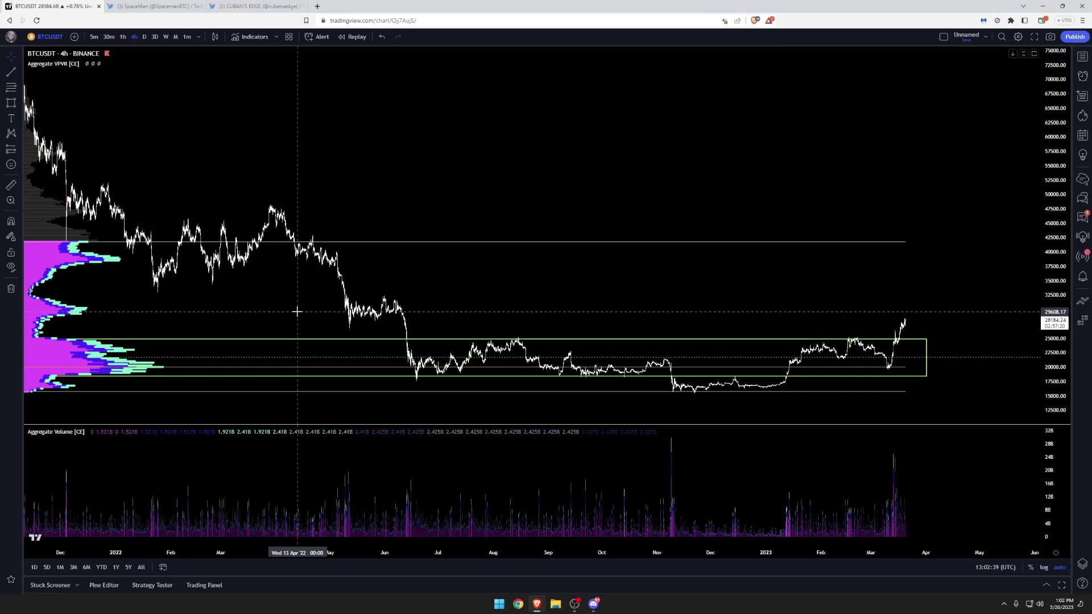
- Revisit both Twitter profiles and the CUBAN'S EDGE Discord server, and switch back to the TradingView chart
{"action": "left_click", "coordinate": [152, 7]}
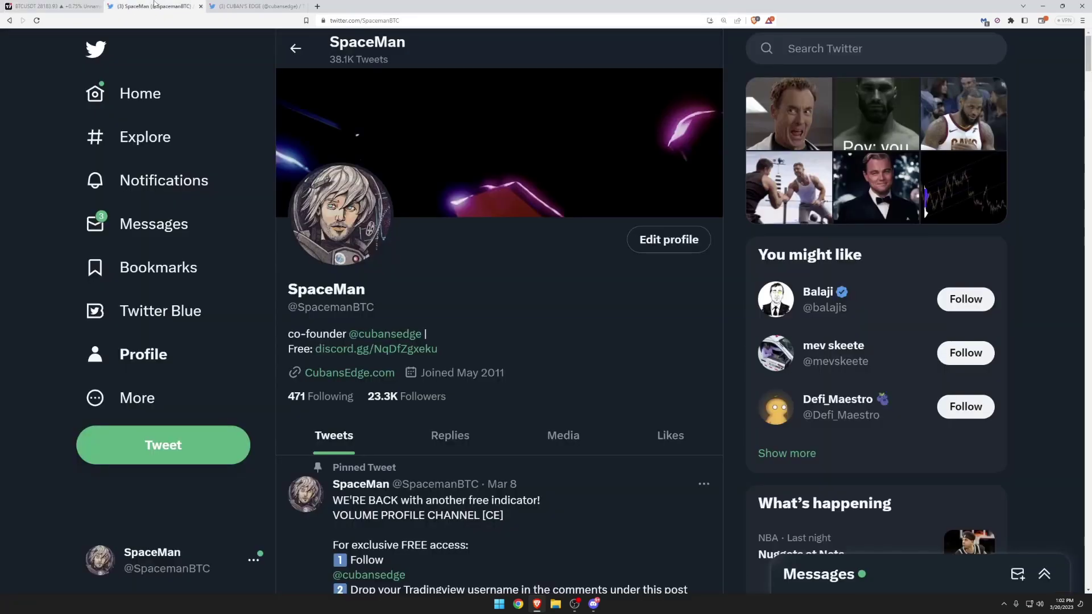
{"action": "left_click", "coordinate": [258, 7]}
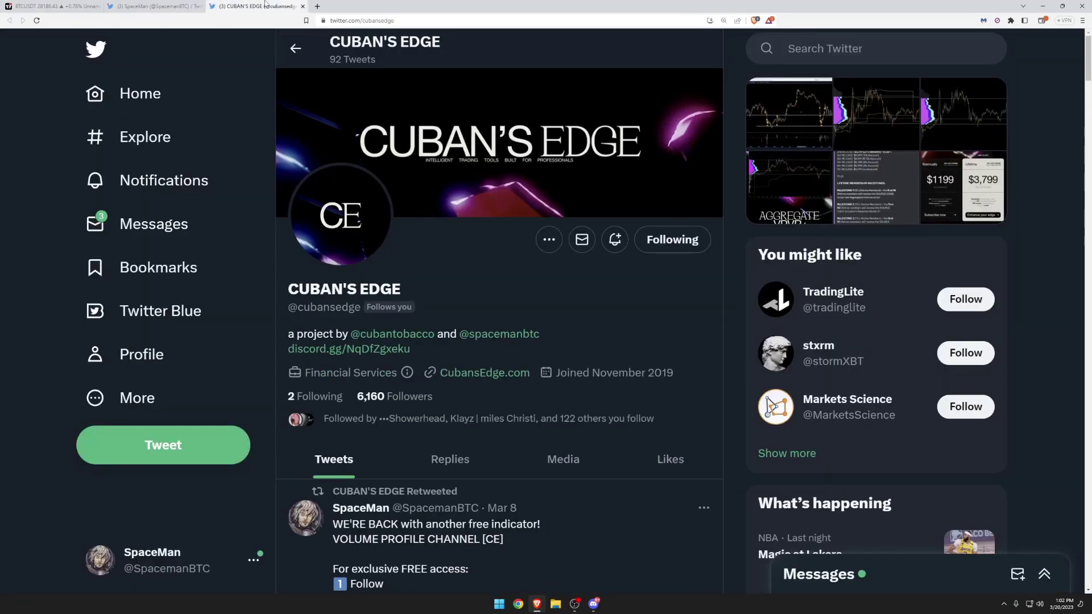
{"action": "left_click", "coordinate": [344, 357]}
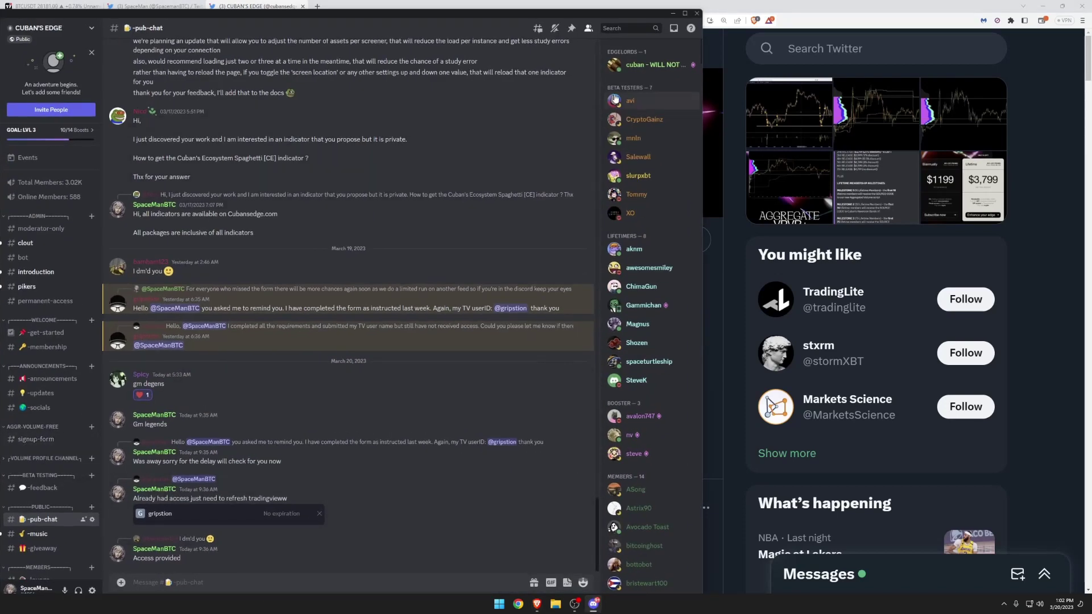
{"action": "left_click", "coordinate": [672, 12]}
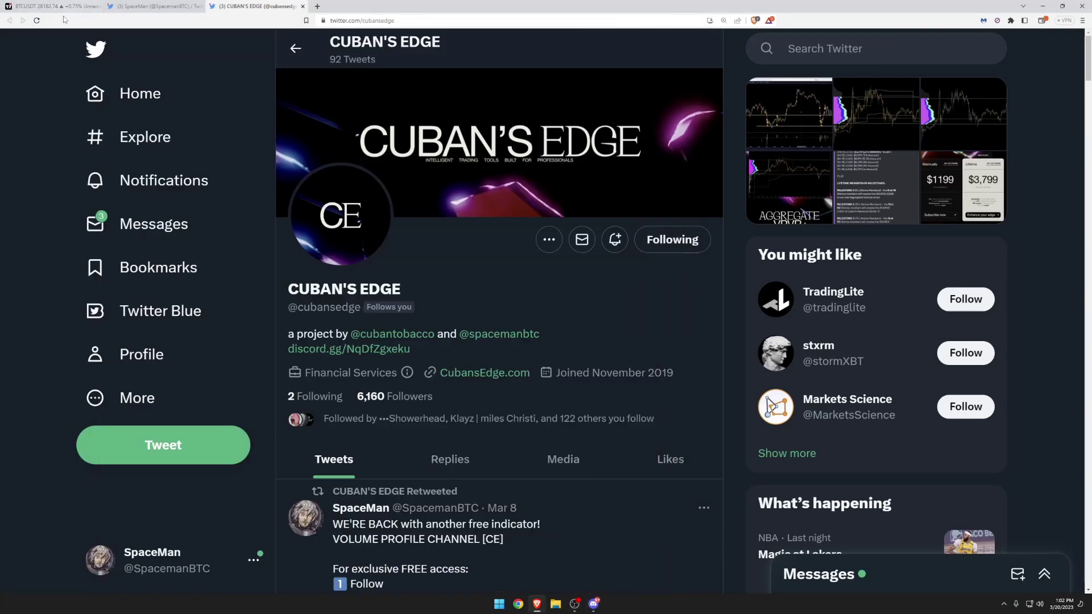
{"action": "left_click", "coordinate": [91, 6]}
{"action": "mouse_move", "coordinate": [64, 70]}
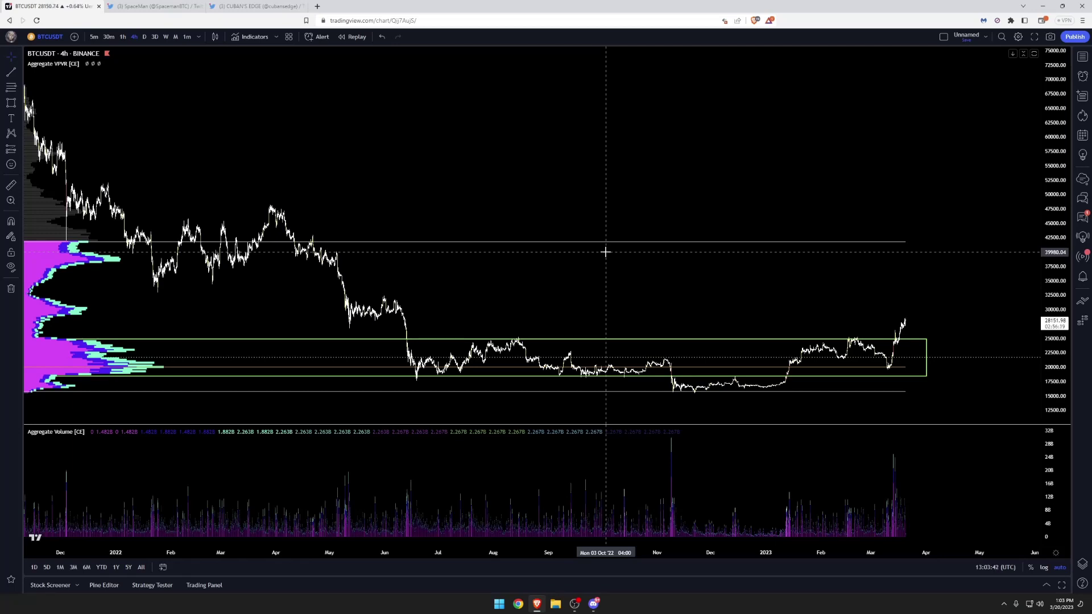
- Examine the high-volume node of the profile inside the green range box and how price behaves at the range's upper and lower edges
{"action": "left_click", "coordinate": [154, 376]}
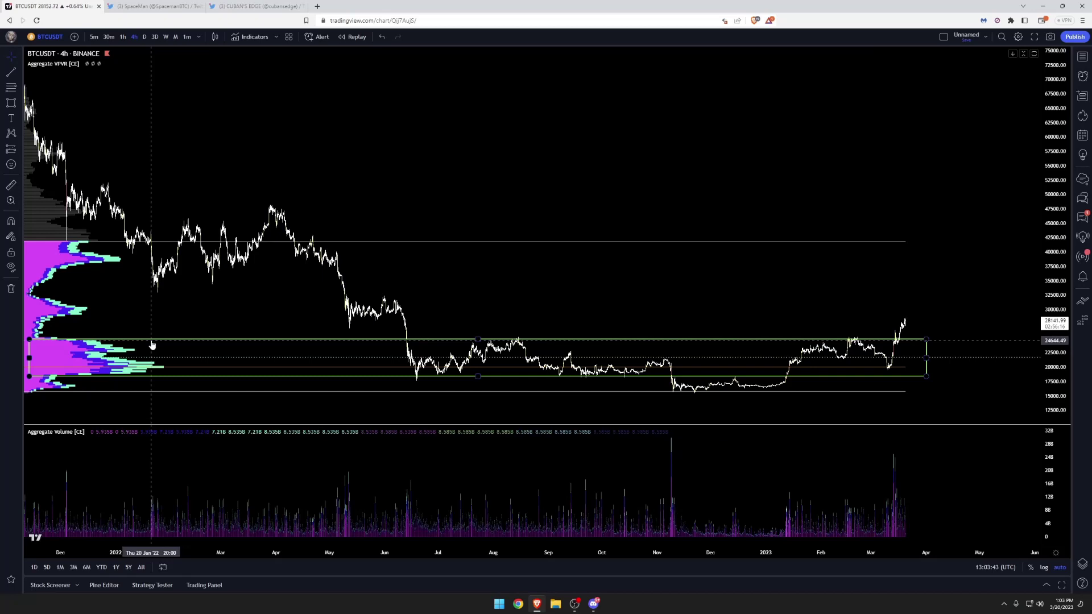
{"action": "left_click", "coordinate": [168, 361]}
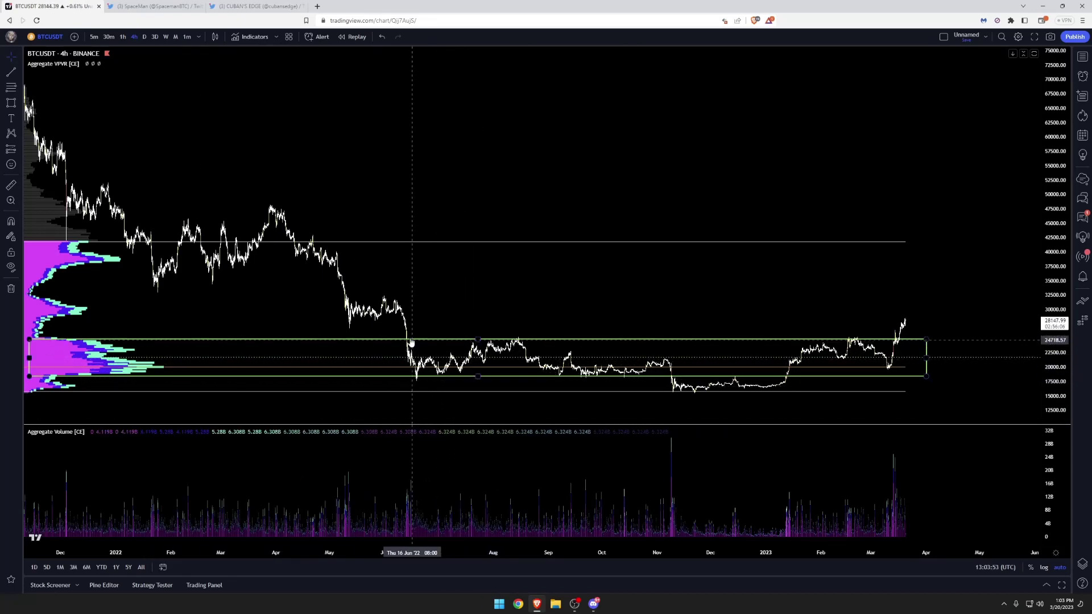
{"action": "left_click", "coordinate": [412, 377]}
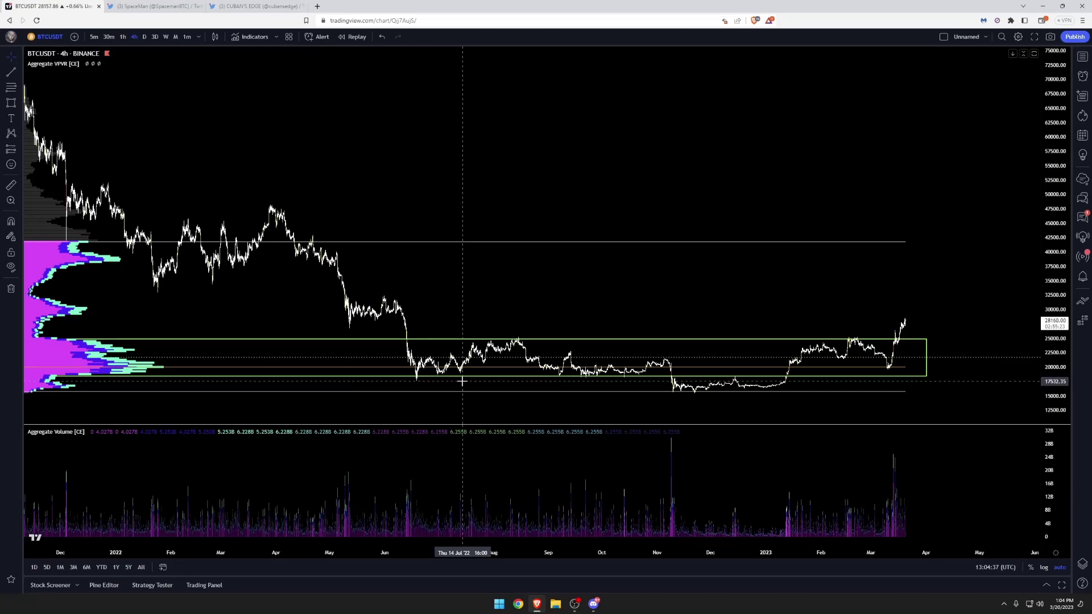
{"action": "left_click", "coordinate": [530, 338]}
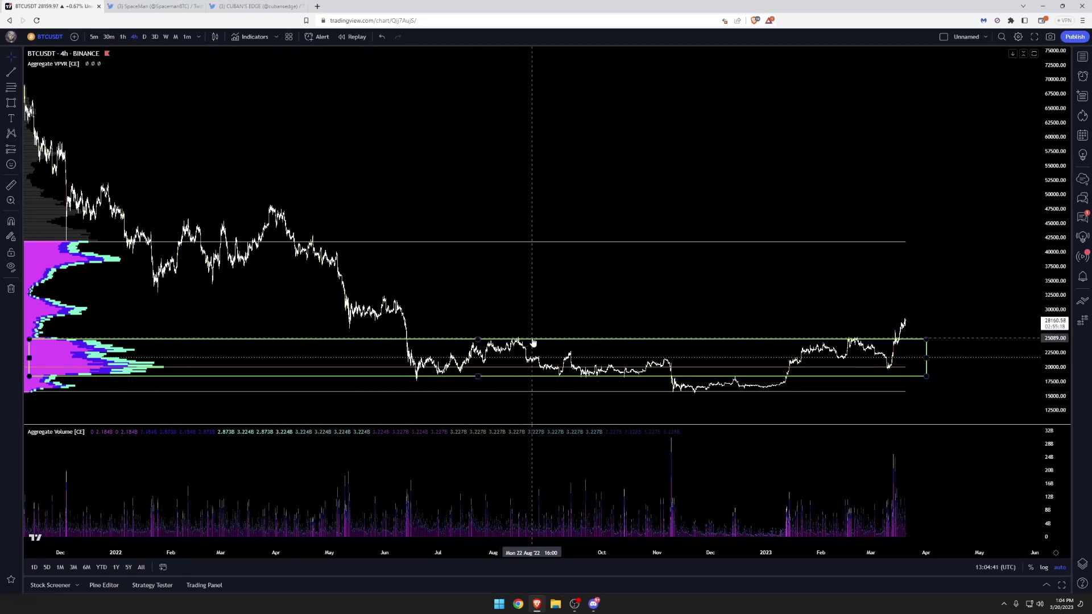
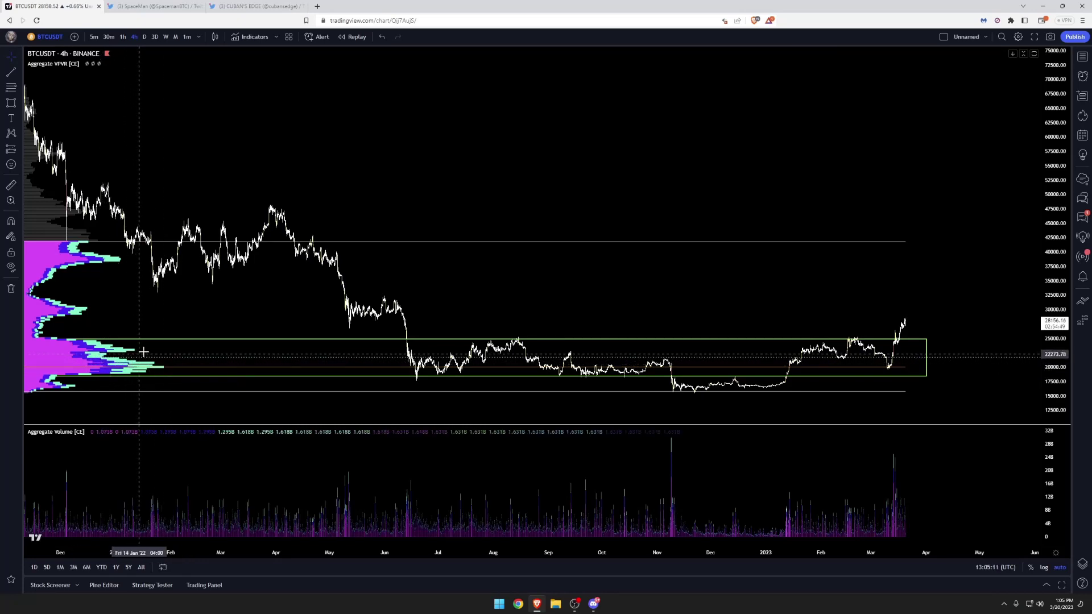
{"action": "left_click", "coordinate": [101, 341]}
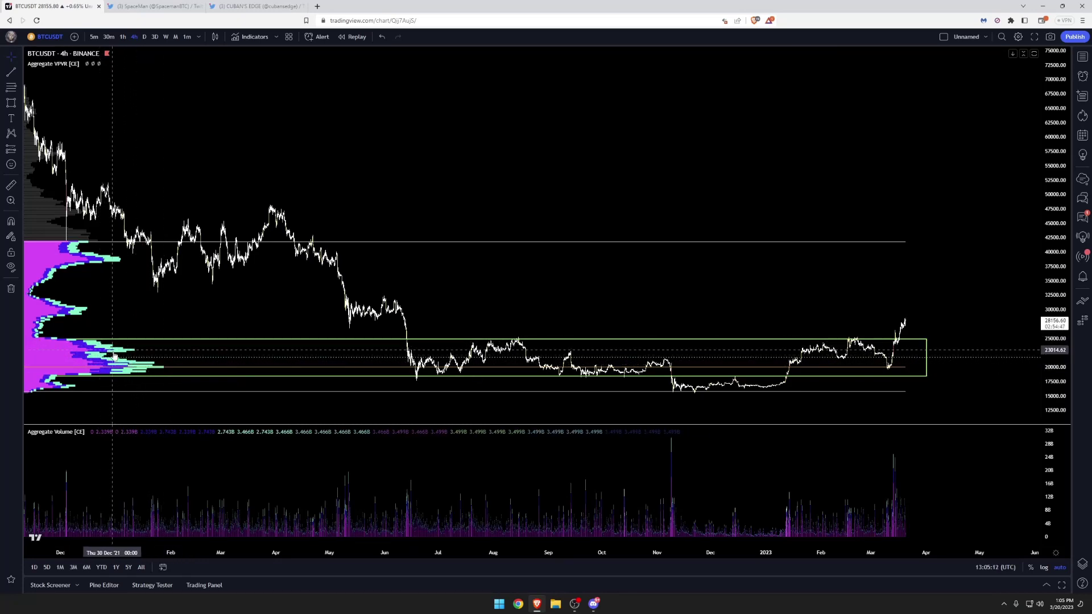
{"action": "left_click", "coordinate": [118, 361]}
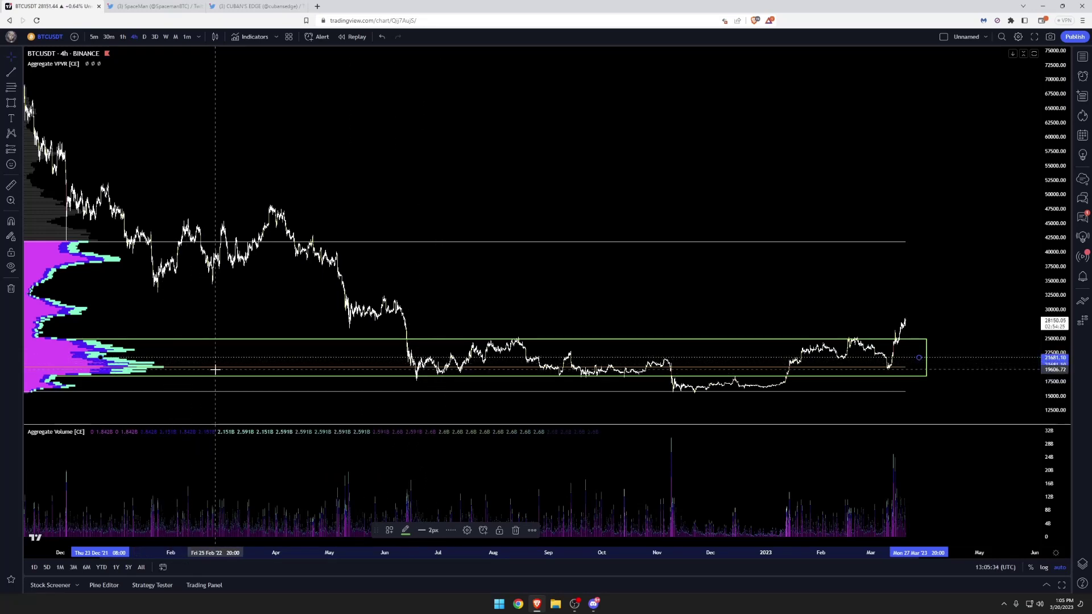
{"action": "left_click", "coordinate": [162, 376]}
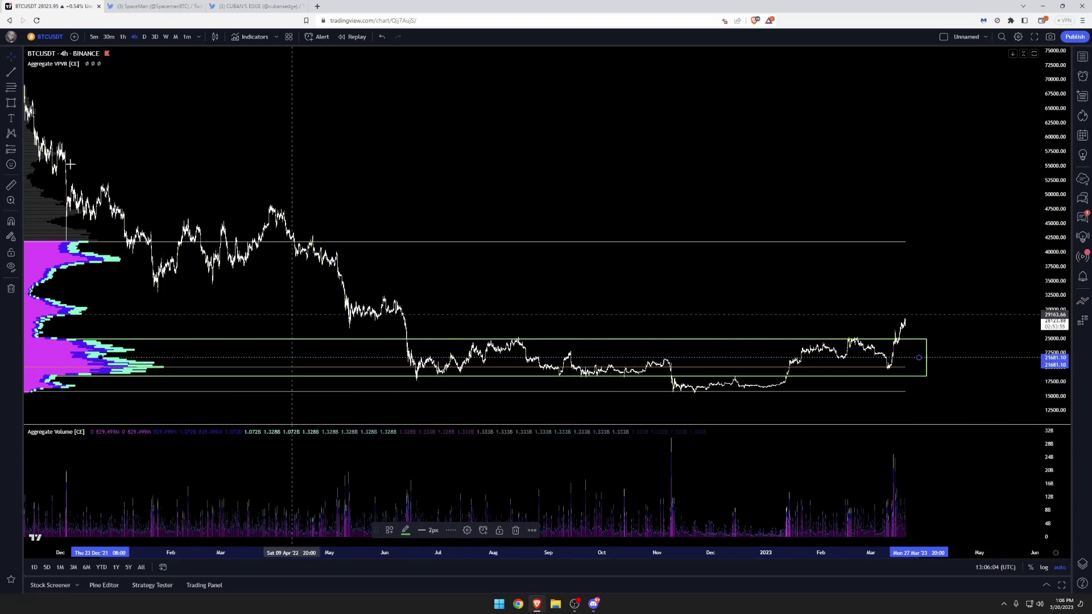
- Mark the July 2022 price action inside the green box with freehand Brush strokes and delete the circular scribble
{"action": "left_click", "coordinate": [20, 103]}
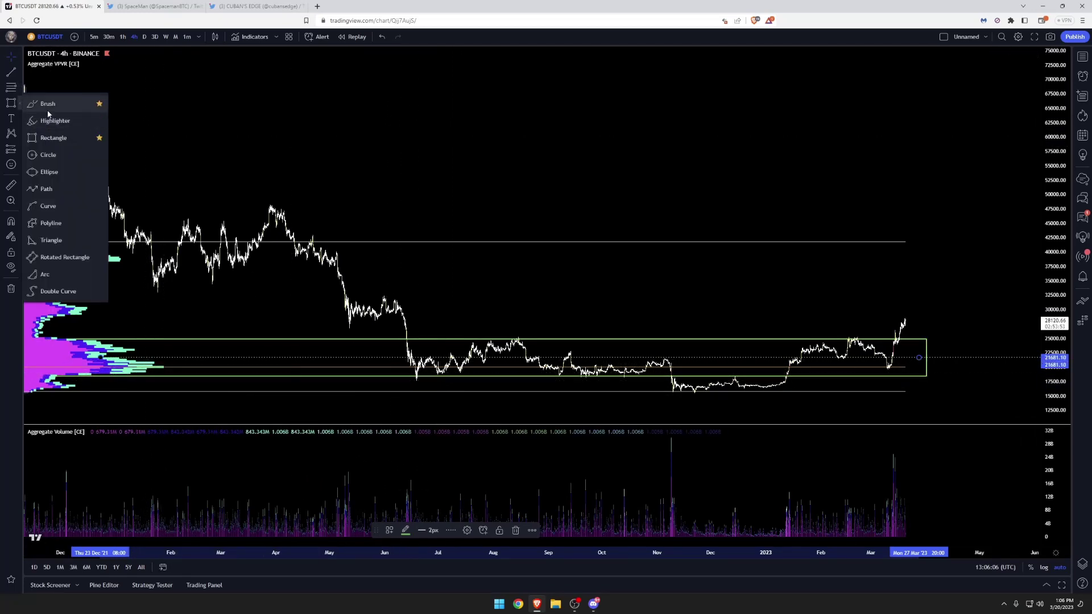
{"action": "left_click", "coordinate": [48, 105]}
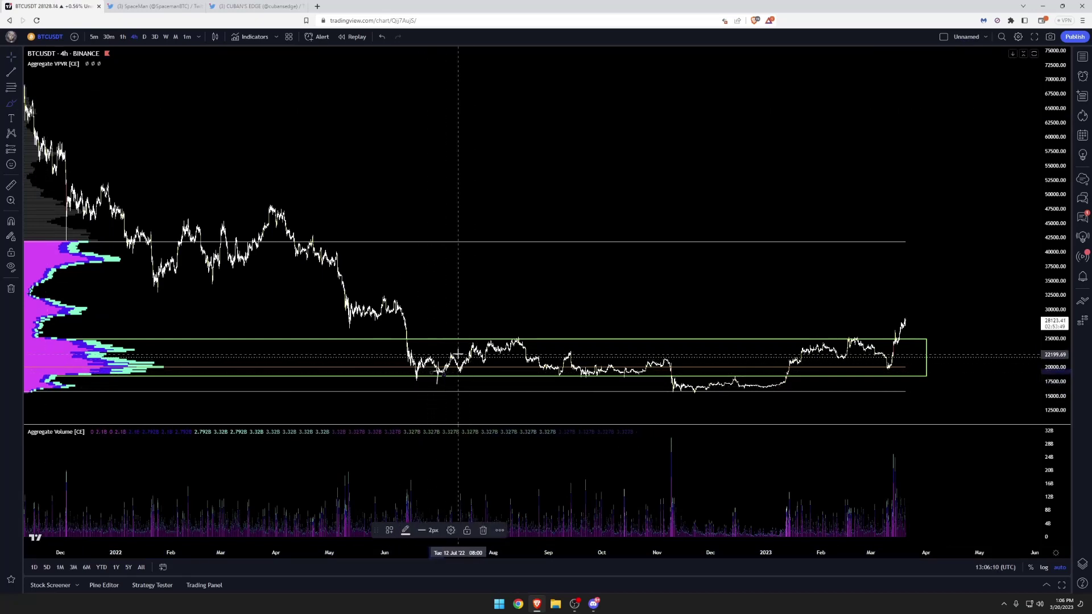
{"action": "left_click_drag", "start_coordinate": [454, 359], "coordinate": [459, 354]}
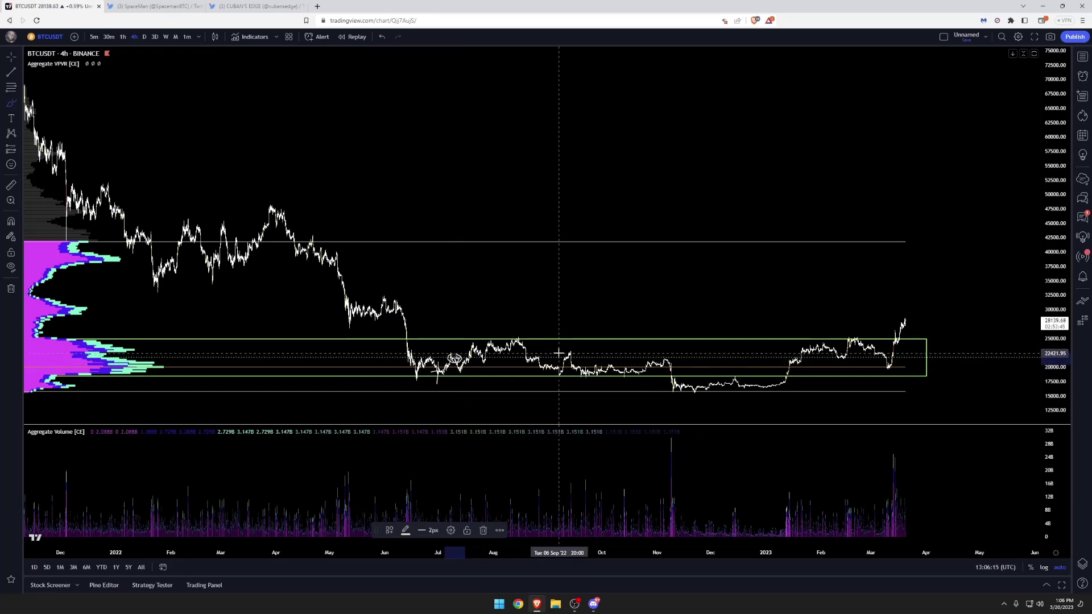
{"action": "left_click", "coordinate": [11, 57]}
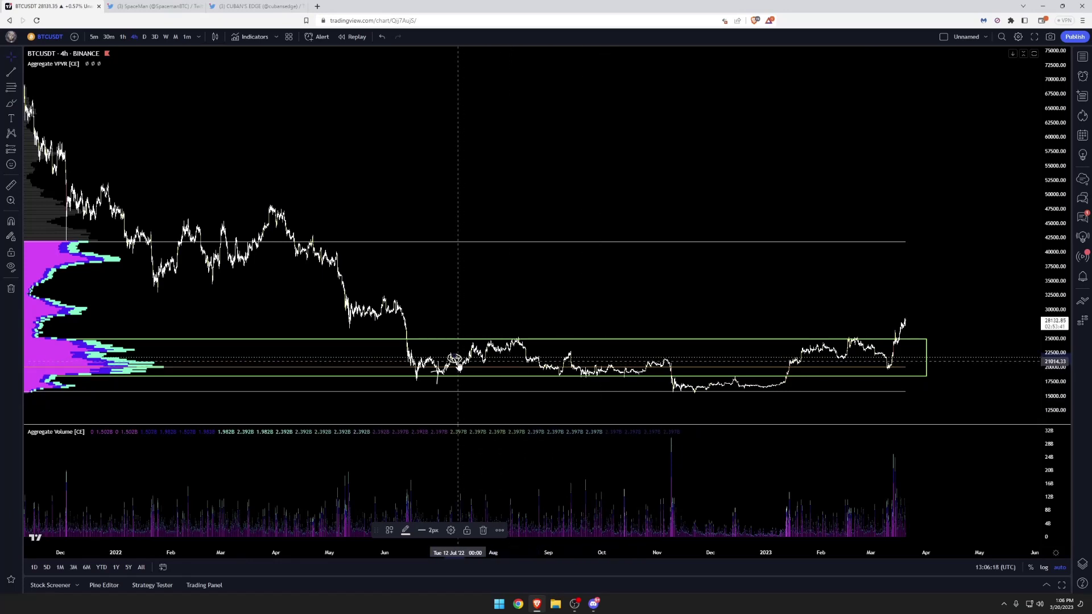
{"action": "key", "text": "Delete"}
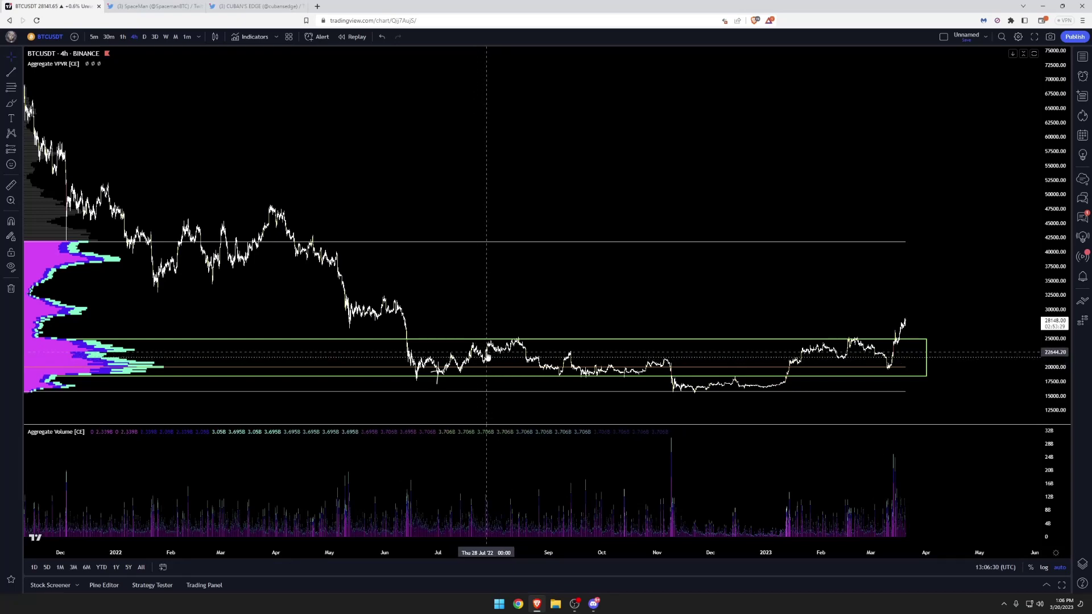
- Examine price at the green box's upper edge and its drop below the lower edge in late 2022
{"action": "left_click", "coordinate": [493, 339]}
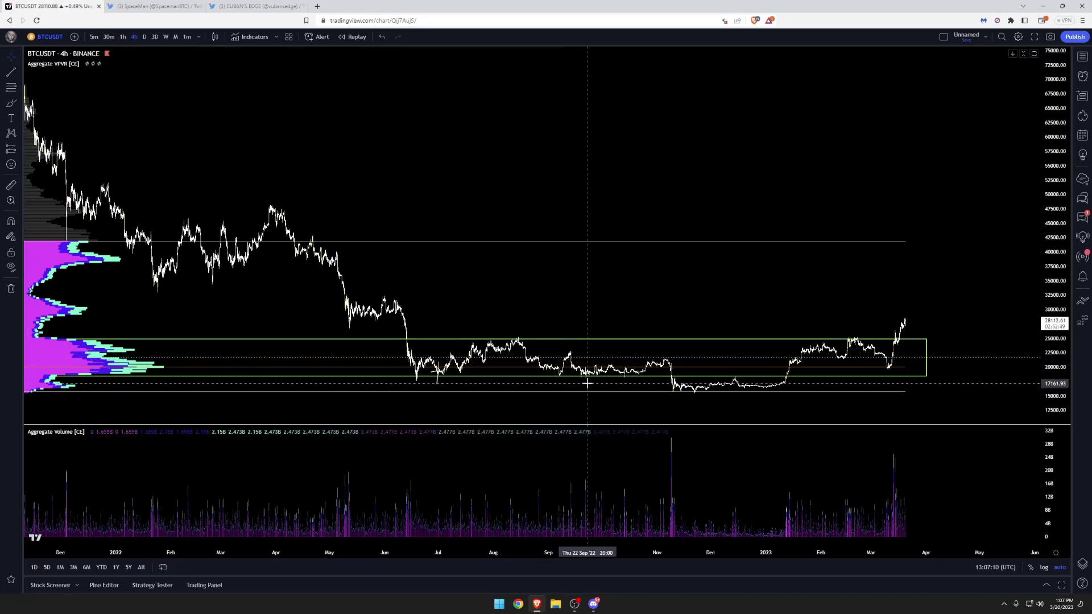
{"action": "left_click", "coordinate": [635, 376]}
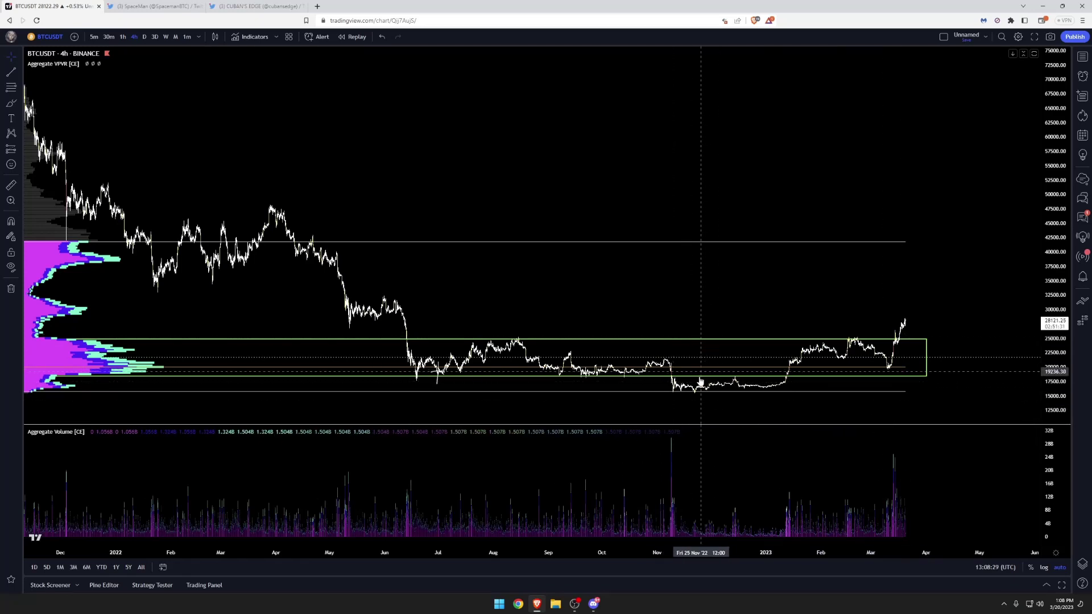
{"action": "left_click", "coordinate": [725, 361]}
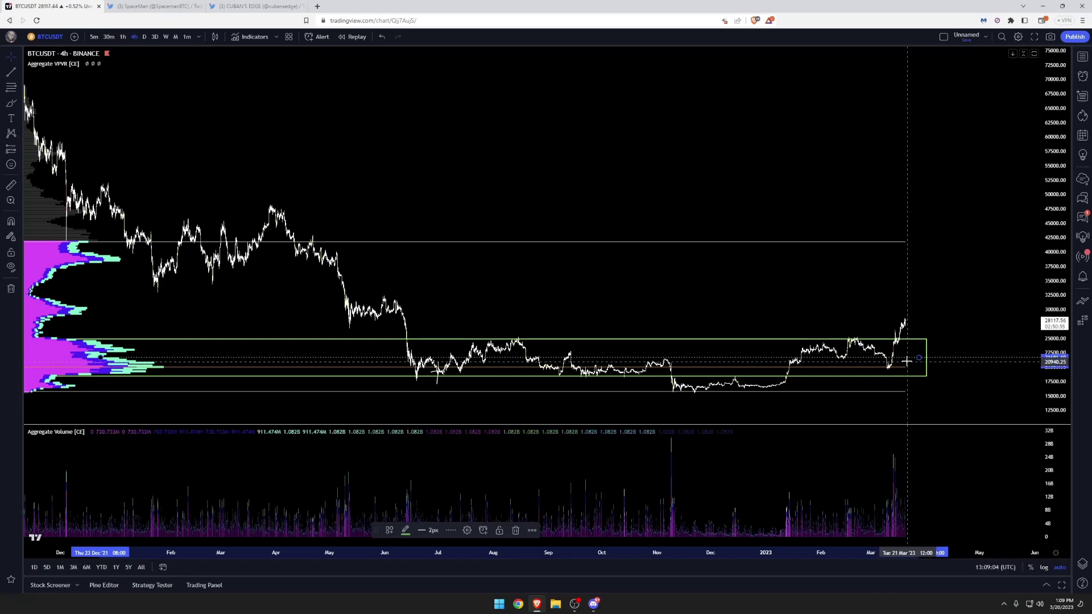
- Delete the dotted midline from the green range box and set the box's border opacity to 35%
{"action": "left_click_drag", "start_coordinate": [908, 359], "coordinate": [911, 370]}
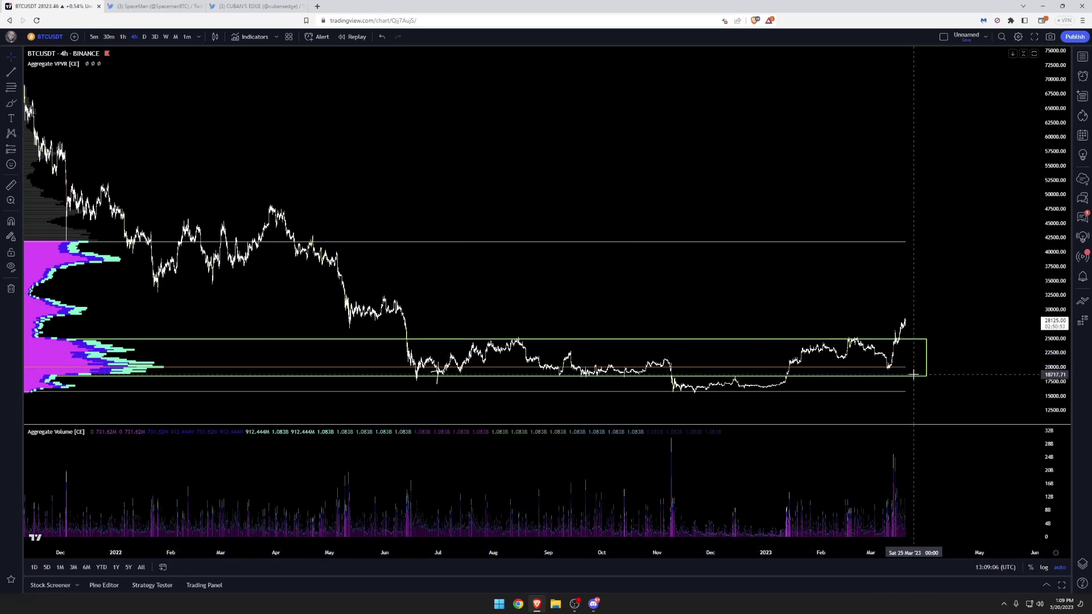
{"action": "left_click", "coordinate": [911, 370]}
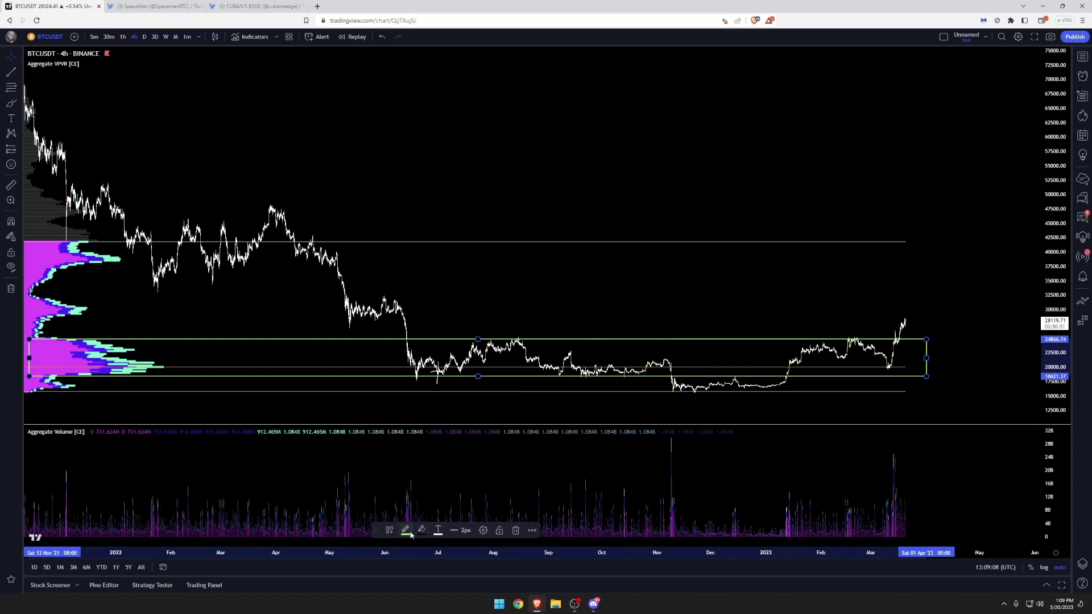
{"action": "left_click", "coordinate": [407, 531]}
{"action": "left_click", "coordinate": [424, 583]}
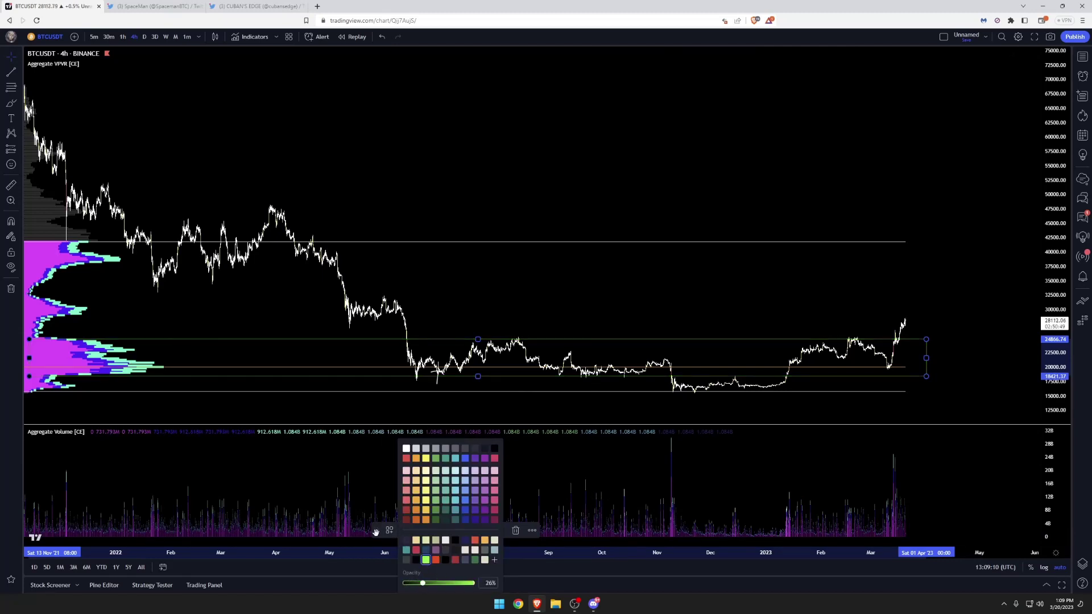
{"action": "left_click_drag", "start_coordinate": [375, 531], "coordinate": [382, 512]}
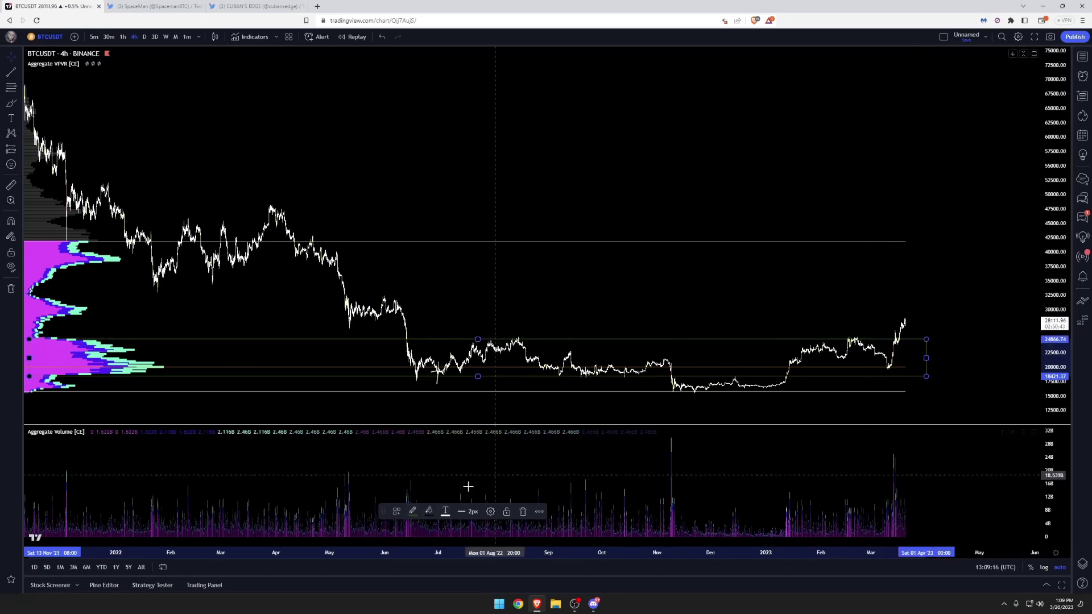
{"action": "left_click", "coordinate": [413, 511]}
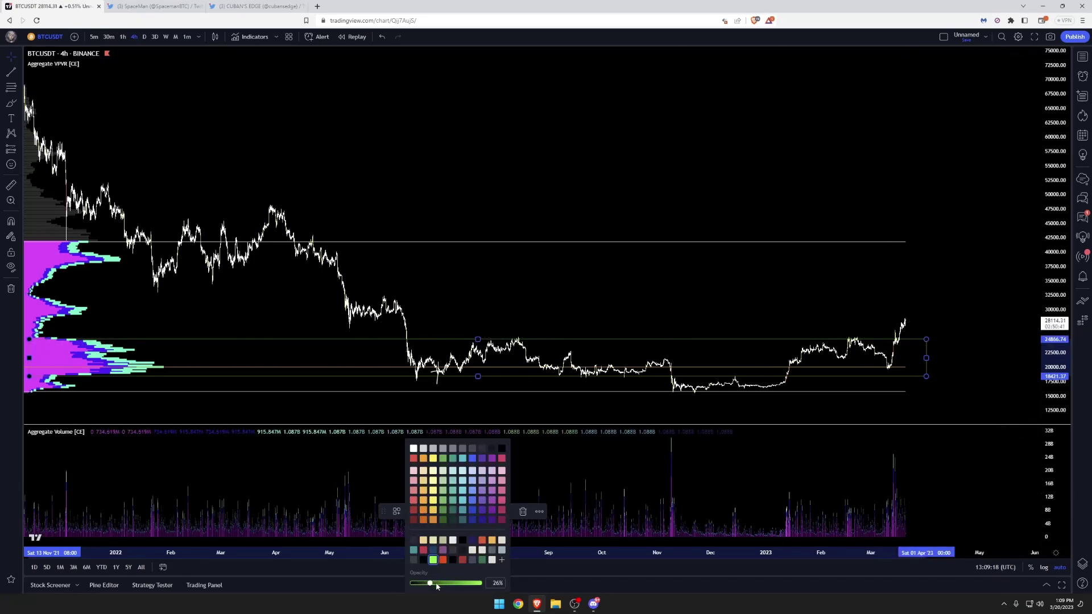
{"action": "left_click", "coordinate": [413, 511]}
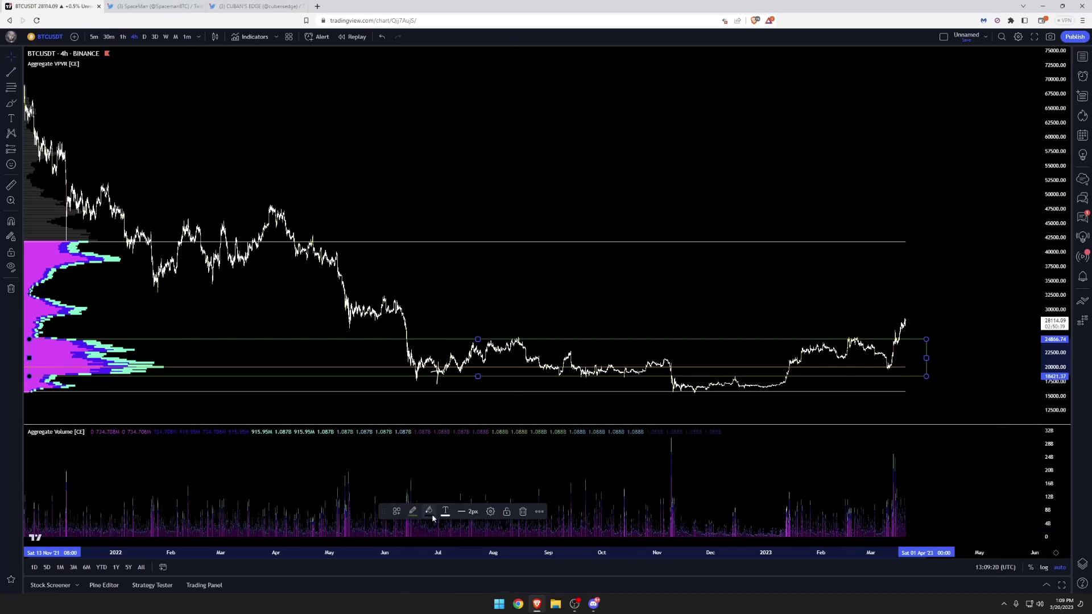
{"action": "left_click", "coordinate": [441, 312]}
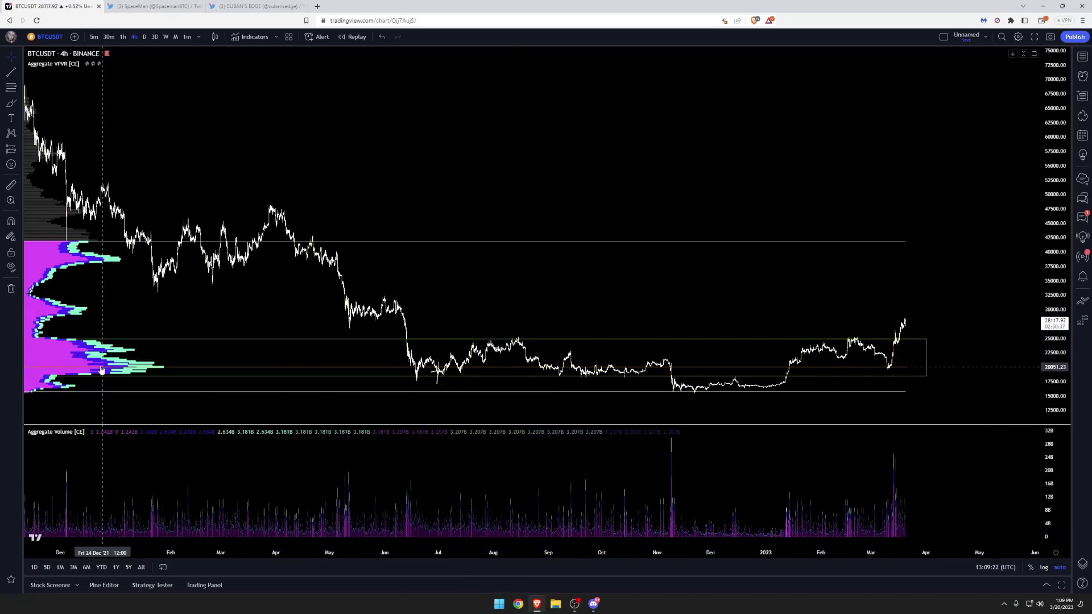
- Draw a rectangle over the low-volume gap above the green box, from about 24,870 to 27,980, spanning November 2021 to late April 2023
{"action": "left_click", "coordinate": [20, 103]}
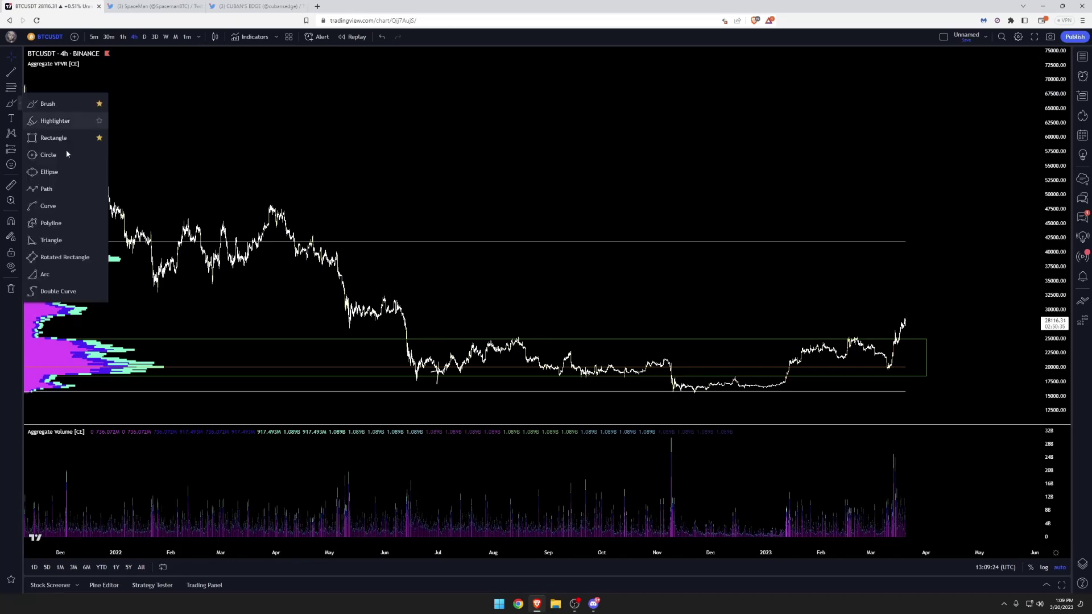
{"action": "left_click", "coordinate": [56, 142]}
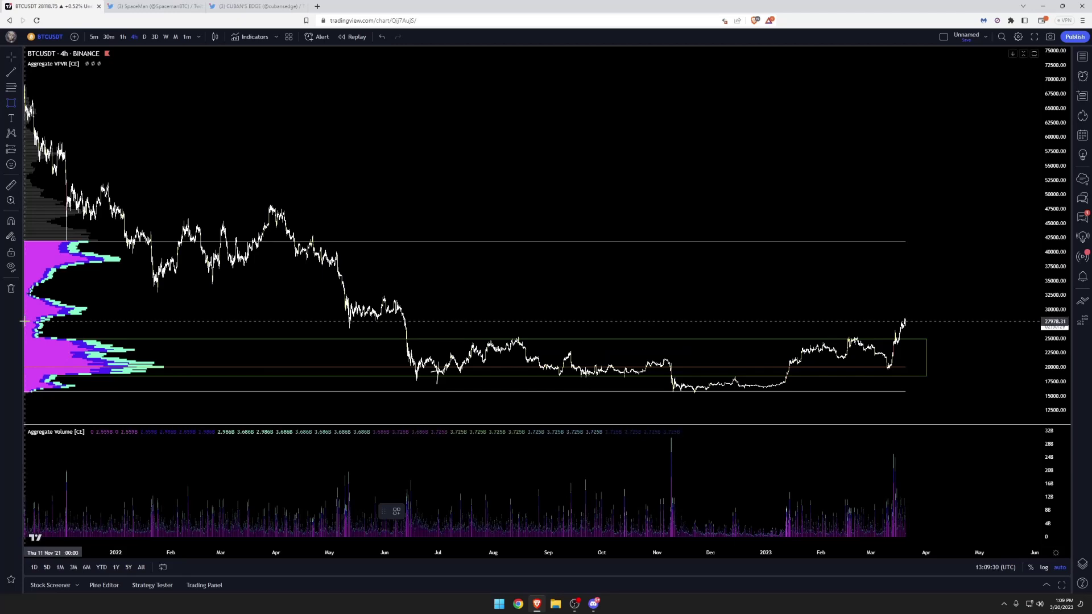
{"action": "left_click", "coordinate": [81, 329]}
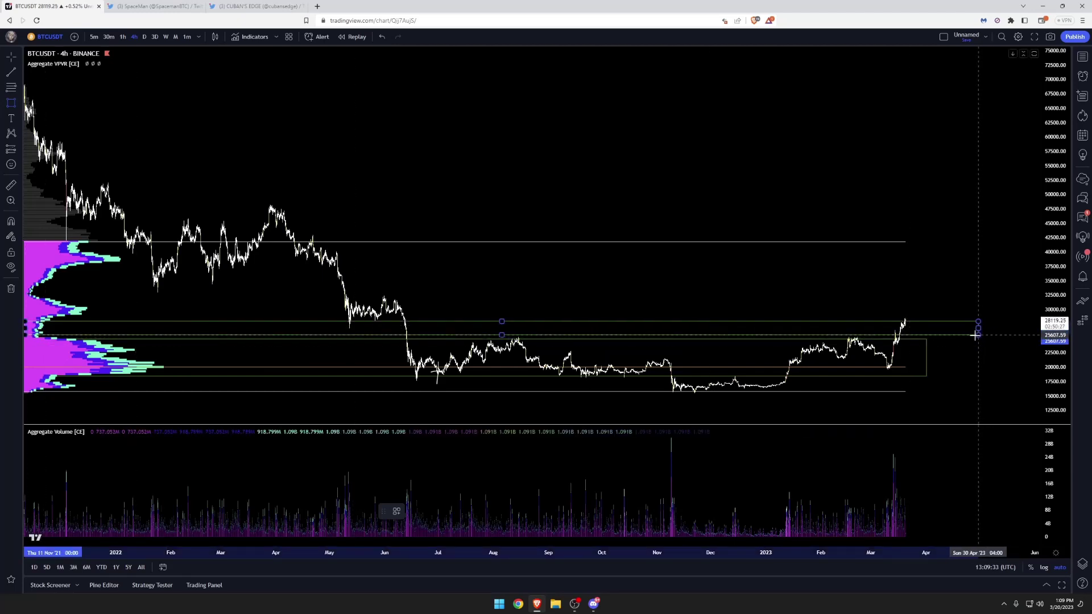
{"action": "left_click", "coordinate": [969, 339]}
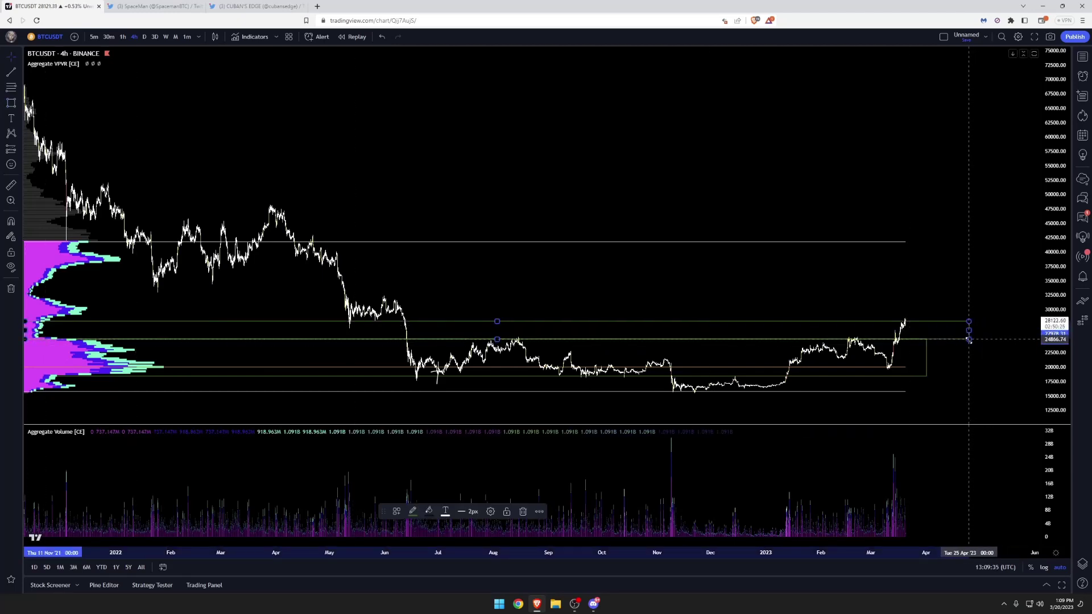
- Change the low-volume rectangle's border colour to white at 77% opacity
{"action": "left_click", "coordinate": [427, 513]}
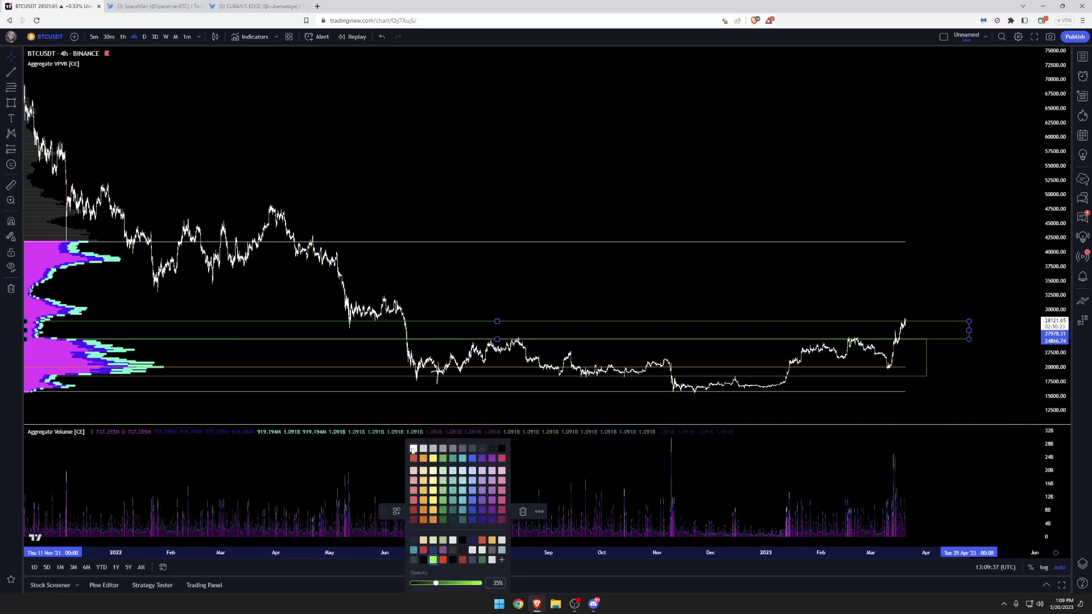
{"action": "left_click", "coordinate": [425, 512]}
{"action": "left_click", "coordinate": [415, 513]}
{"action": "left_click", "coordinate": [463, 583]}
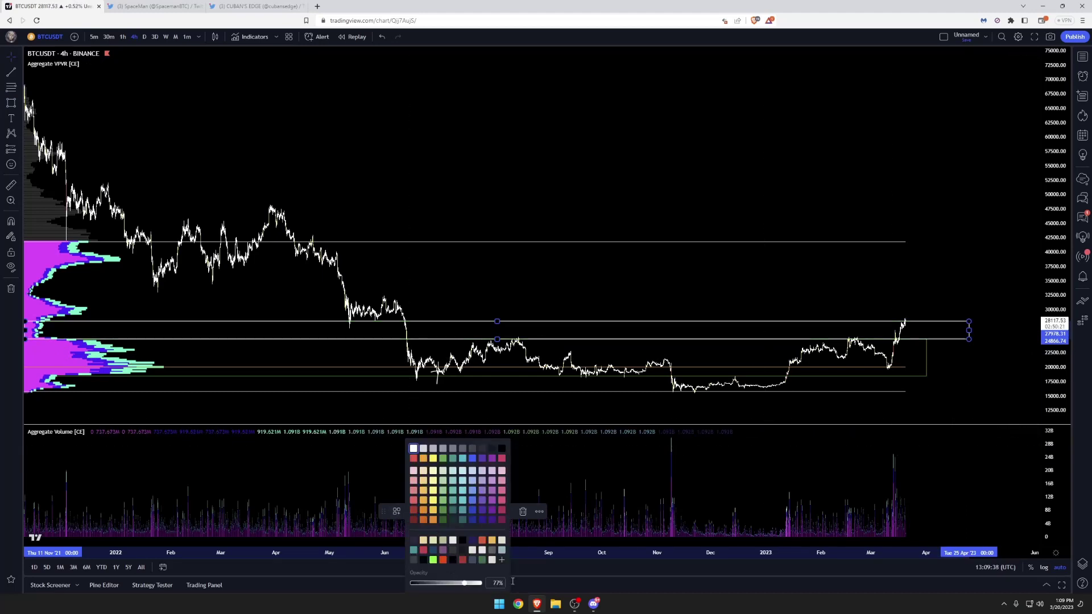
{"action": "left_click", "coordinate": [659, 286]}
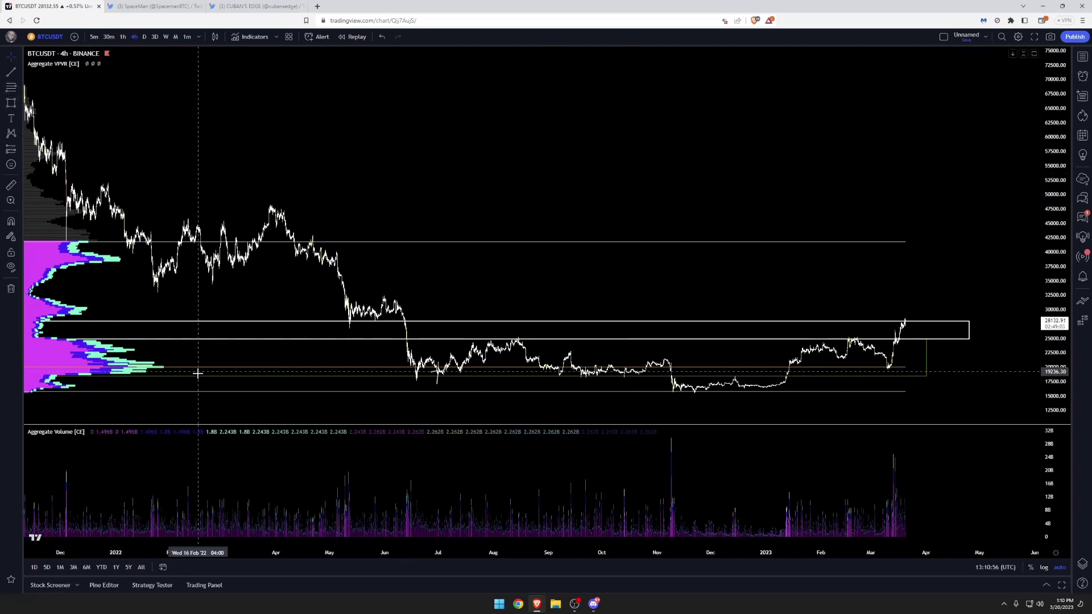
- Duplicate the green box and fit the copy over the volume node between about 28,800 and 31,800
{"action": "left_click_drag", "start_coordinate": [195, 375], "coordinate": [188, 327]}
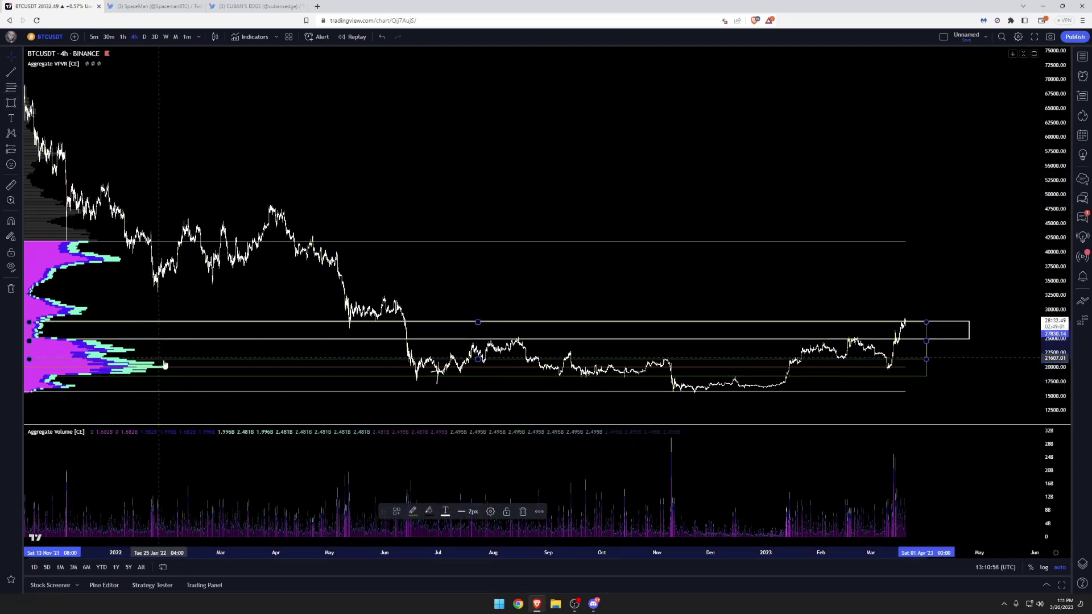
{"action": "left_click_drag", "start_coordinate": [445, 359], "coordinate": [440, 314]}
{"action": "left_click_drag", "start_coordinate": [473, 277], "coordinate": [428, 299]}
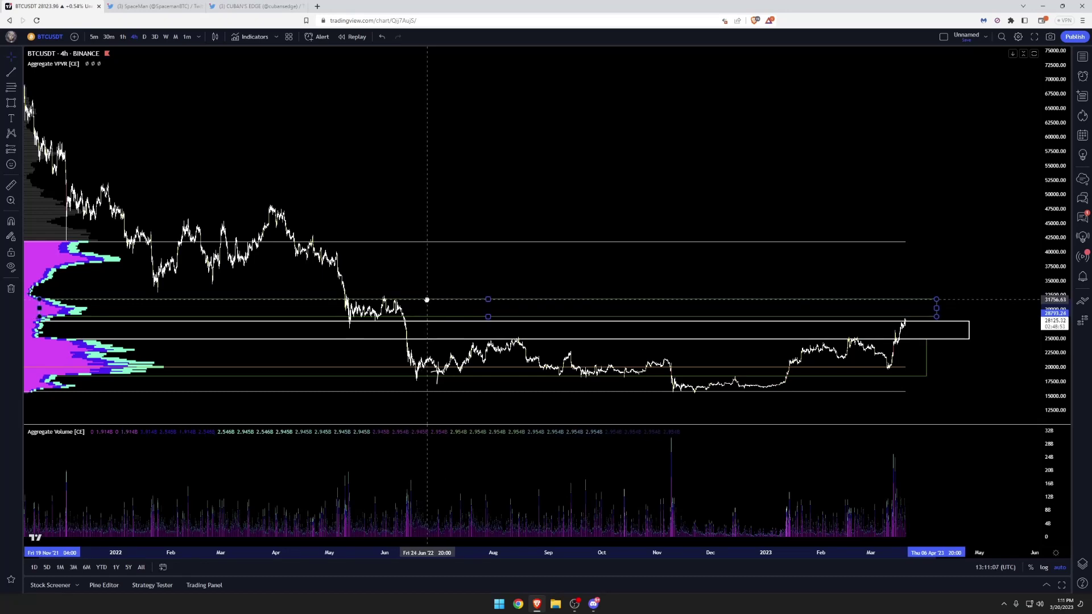
{"action": "left_click", "coordinate": [439, 263]}
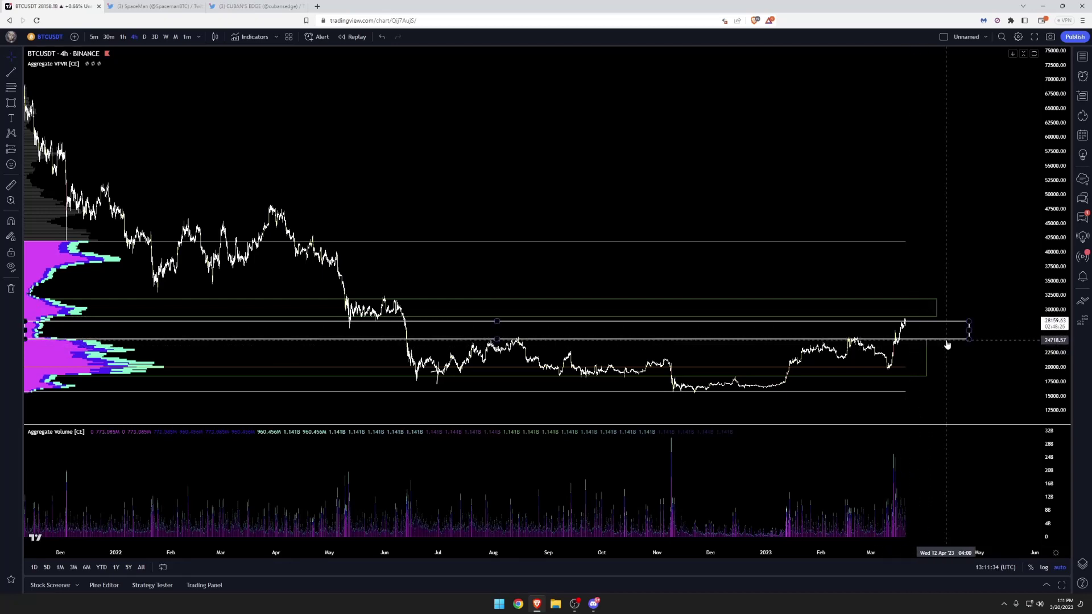
- Extend the original green box to about 28 April 2023 and set its border thickness to 3px
{"action": "left_click", "coordinate": [930, 357]}
{"action": "left_click_drag", "start_coordinate": [943, 356], "coordinate": [975, 358]}
{"action": "left_click", "coordinate": [467, 512]}
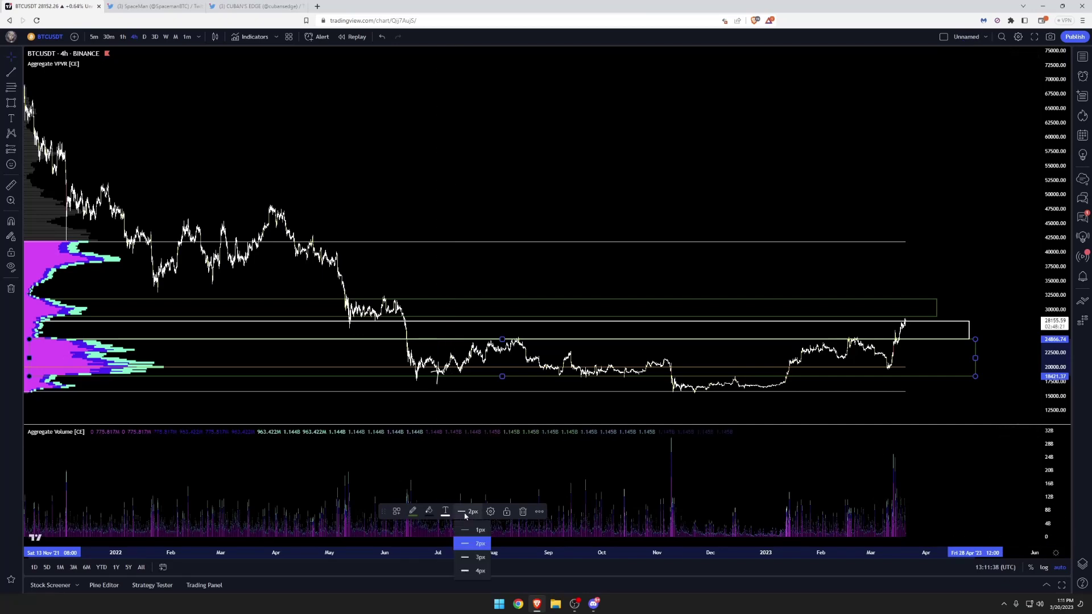
{"action": "left_click", "coordinate": [477, 559]}
{"action": "left_click", "coordinate": [987, 390]}
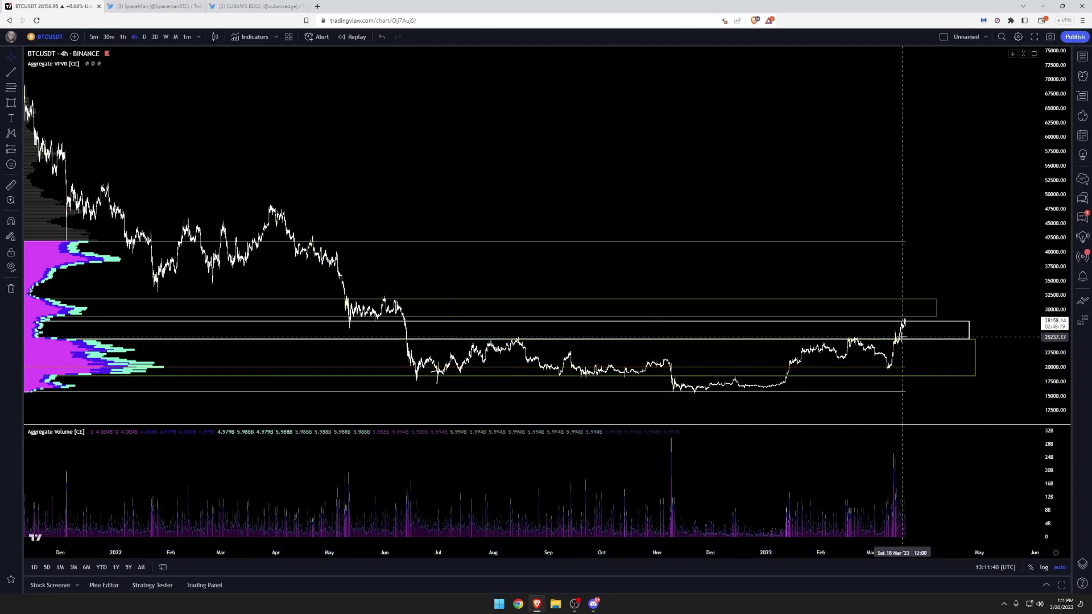
- Sketch a projected price path with the Brush, dipping to the white box's lower edge, moving sideways, and rising above 30,000
{"action": "left_click", "coordinate": [19, 102]}
{"action": "left_click", "coordinate": [49, 105]}
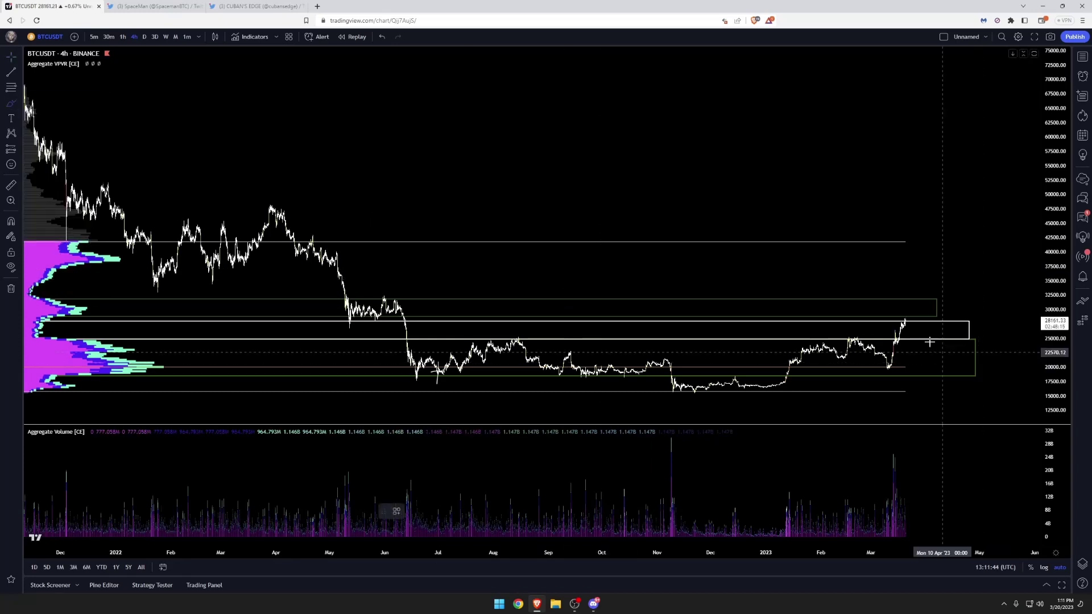
{"action": "left_click_drag", "start_coordinate": [904, 315], "coordinate": [912, 327]}
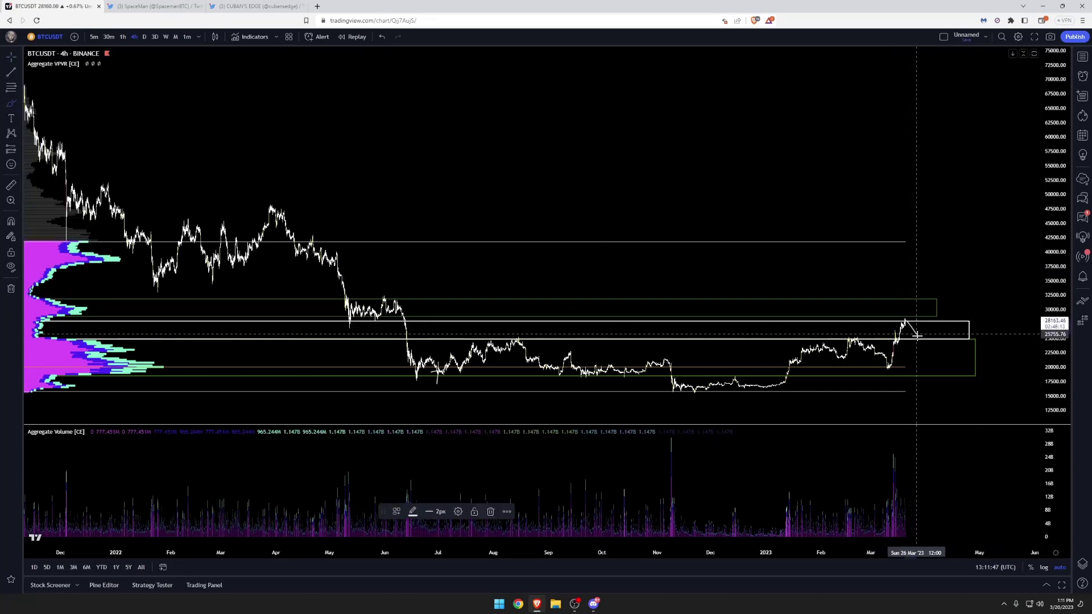
{"action": "mouse_move", "coordinate": [933, 339]}
{"action": "left_mouse_down"}
{"action": "mouse_move", "coordinate": [987, 335]}
{"action": "mouse_move", "coordinate": [1020, 301]}
{"action": "left_mouse_up"}
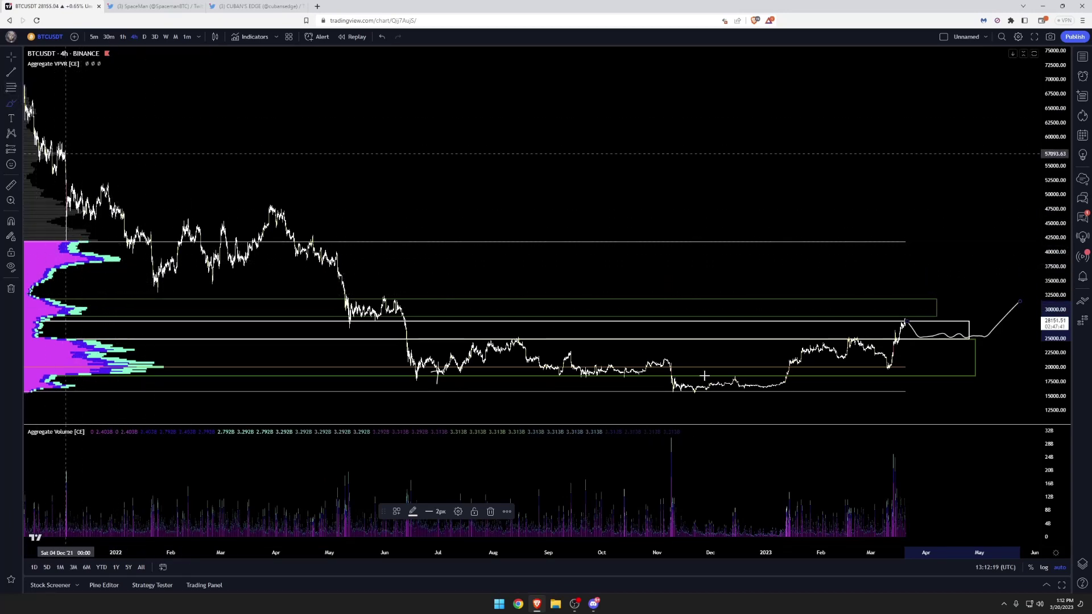
{"action": "left_click", "coordinate": [630, 318]}
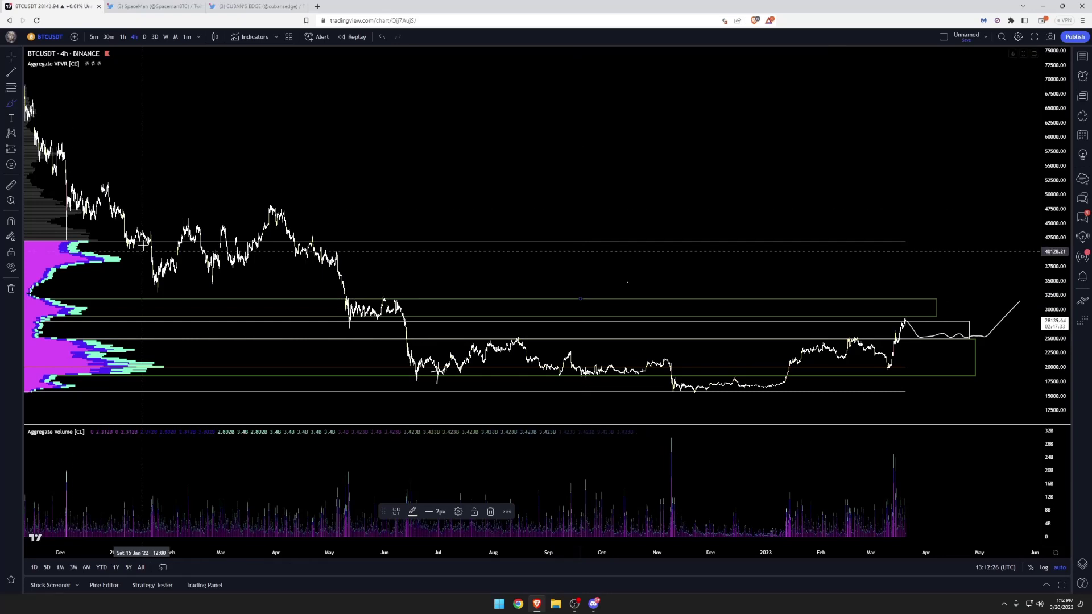
- Copy the narrow green box up onto the volume node between about 37,200 and 40,100
{"action": "left_click_drag", "start_coordinate": [500, 303], "coordinate": [477, 251]}
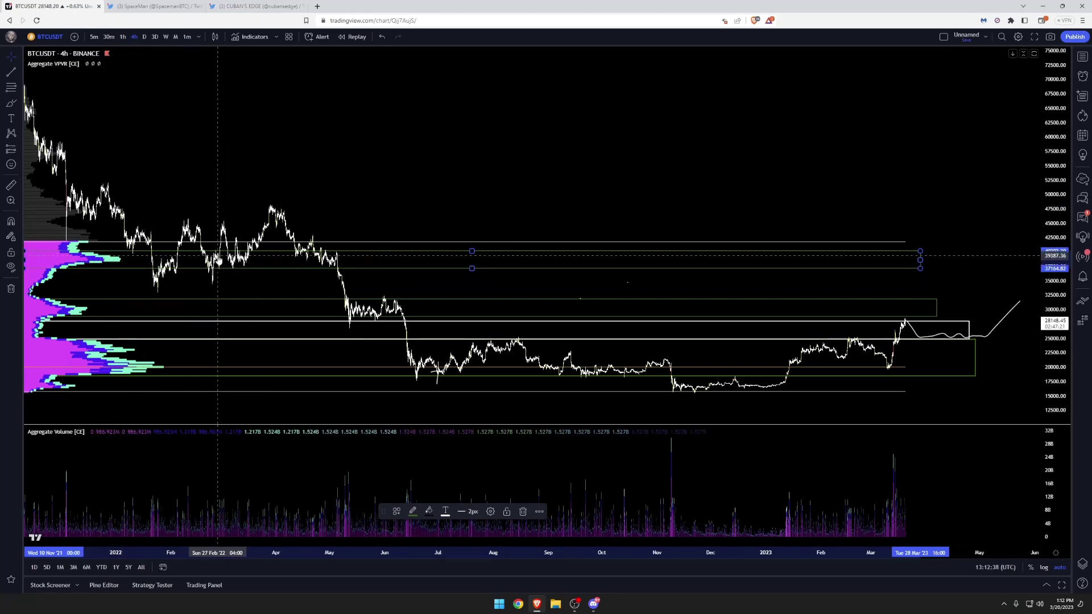
{"action": "left_click", "coordinate": [400, 287]}
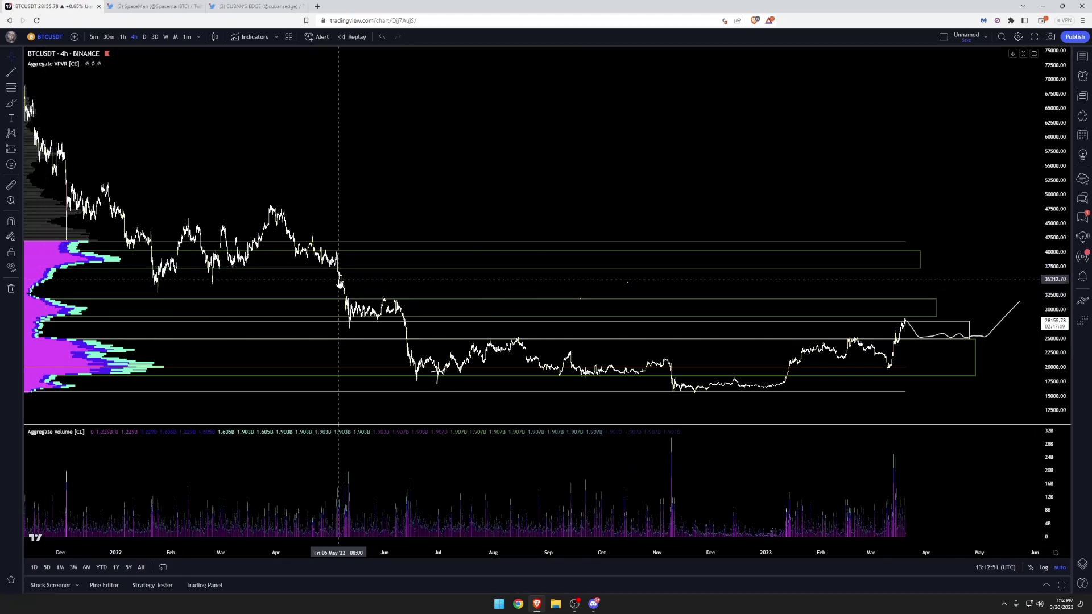
{"action": "left_click", "coordinate": [346, 318]}
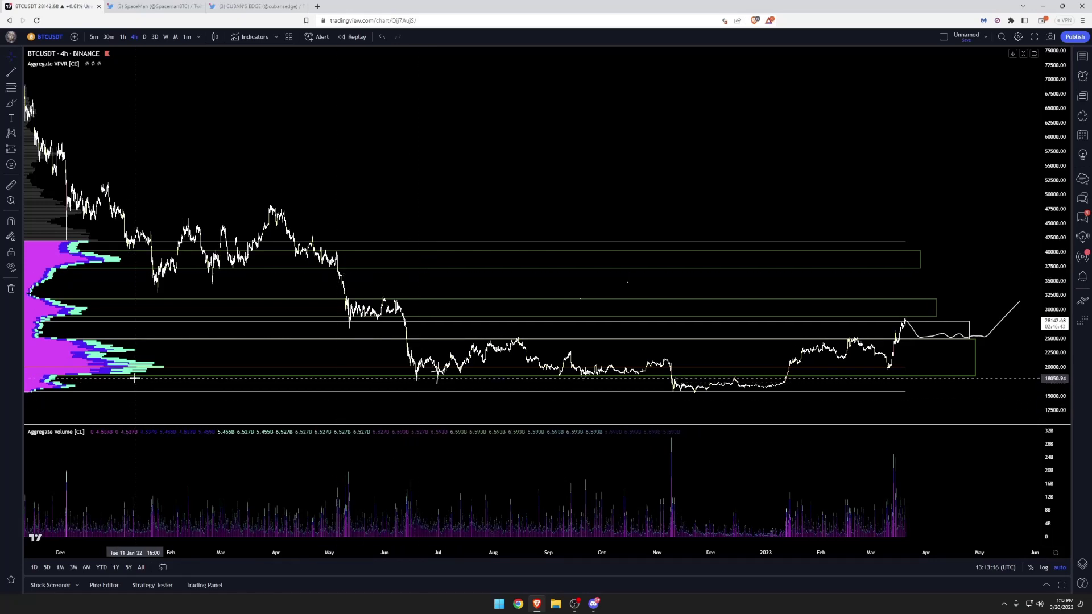
- Delete the white box, both narrow green boxes and the brush mark at the July 2022 lows
{"action": "left_click", "coordinate": [154, 322]}
{"action": "key", "text": "Delete"}
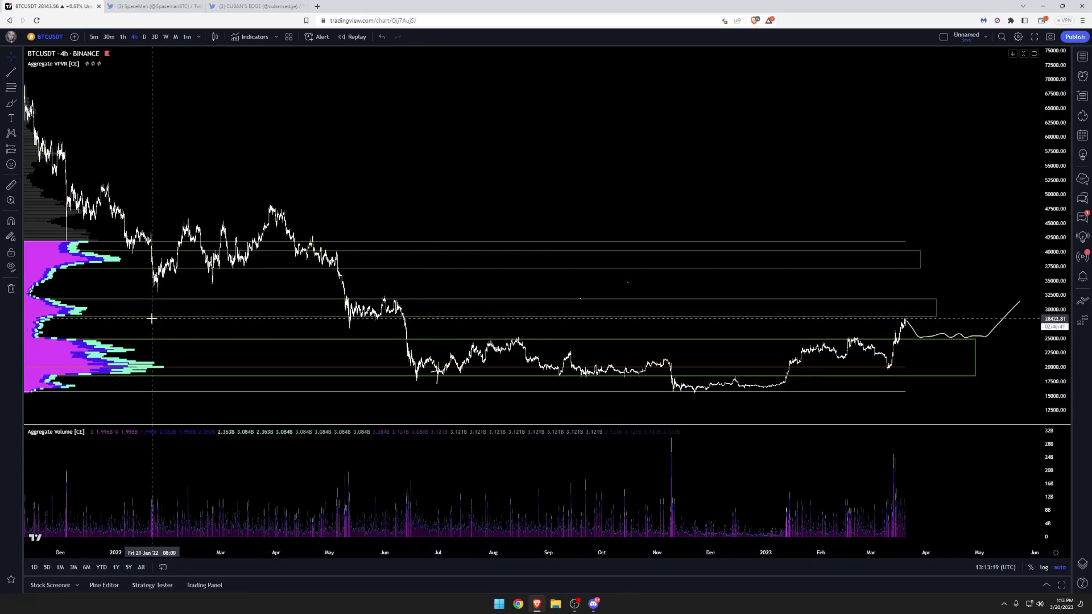
{"action": "left_click", "coordinate": [151, 317]}
{"action": "key", "text": "Delete"}
{"action": "left_click", "coordinate": [171, 268]}
{"action": "key", "text": "Delete"}
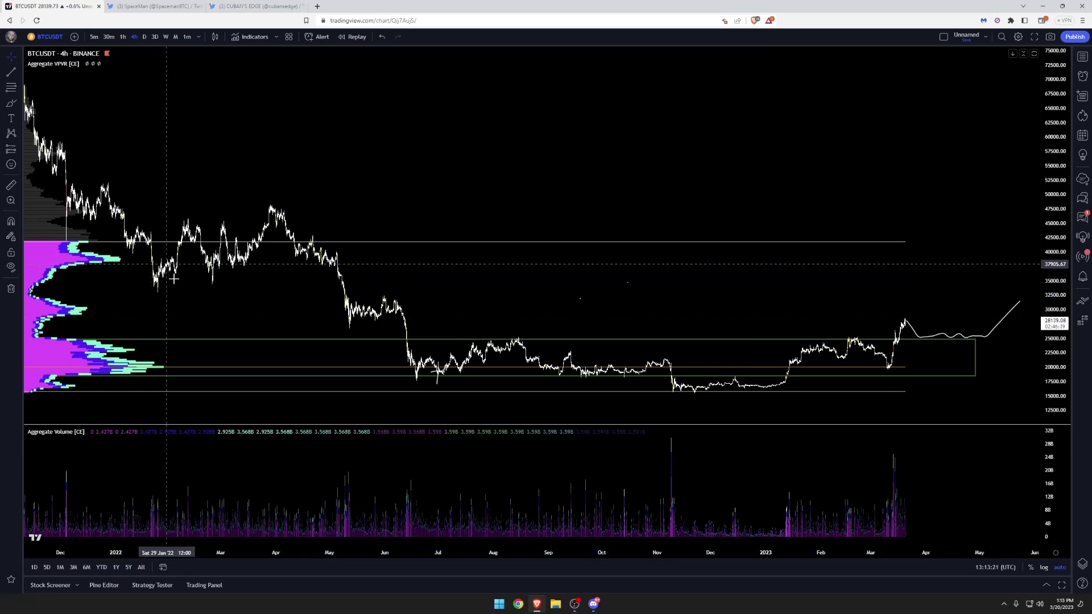
{"action": "left_click", "coordinate": [438, 384]}
{"action": "left_click", "coordinate": [438, 377]}
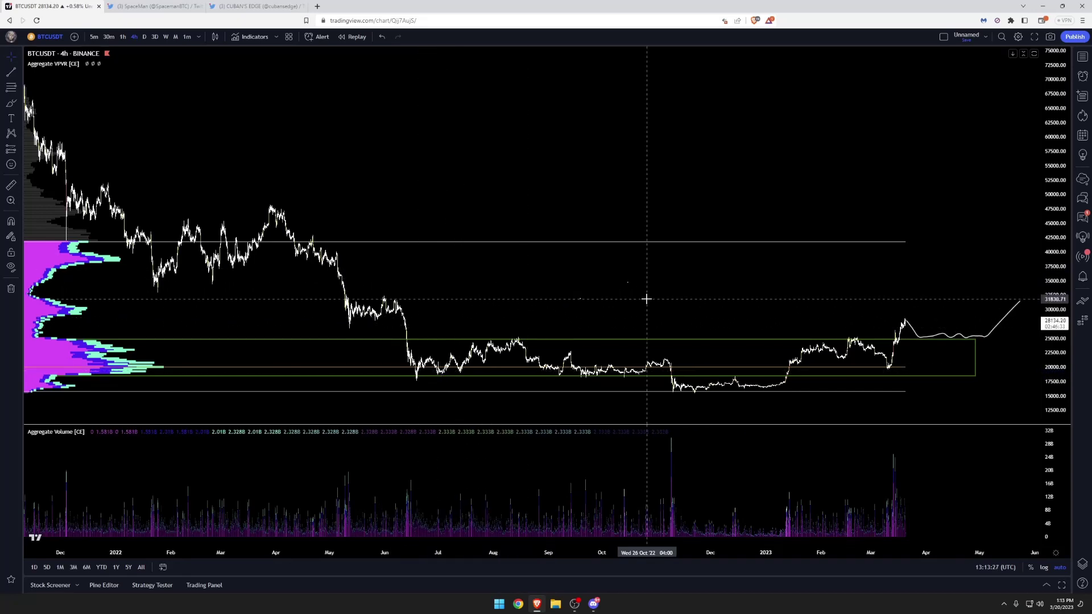
- Draw a horizontal dotted trend line through the middle of the green box at about 21,600, from December 2021 to mid-April 2023
{"action": "left_click", "coordinate": [11, 72]}
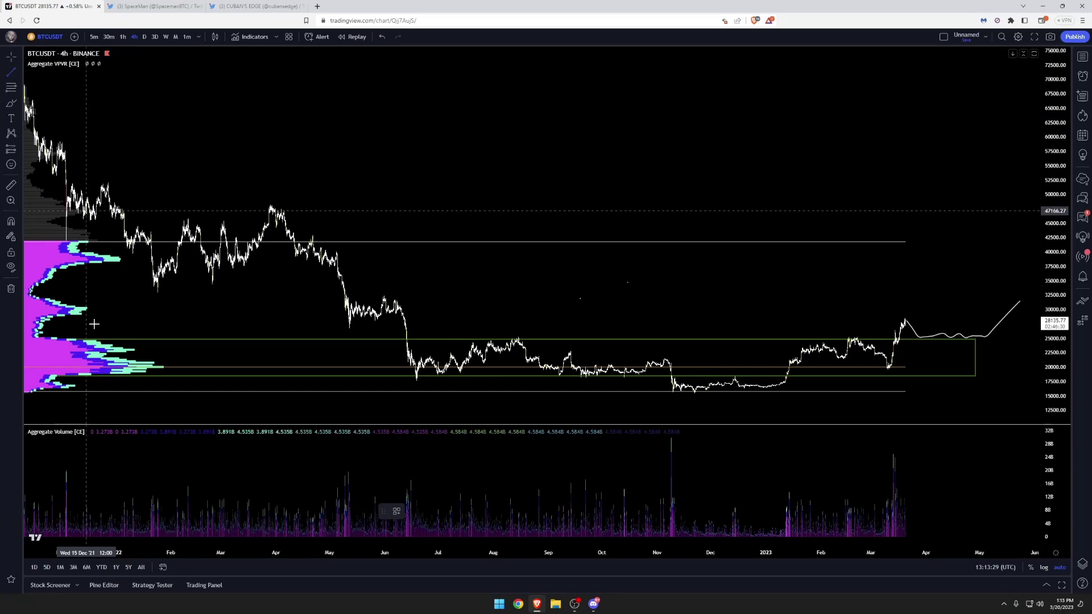
{"action": "left_click", "coordinate": [69, 357]}
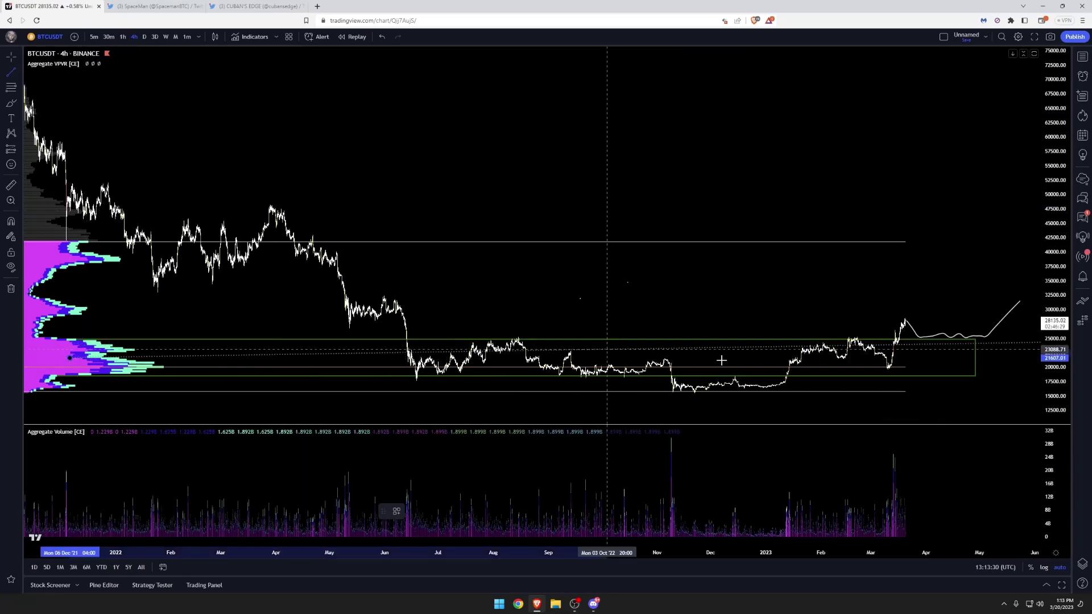
{"action": "left_click", "coordinate": [958, 357]}
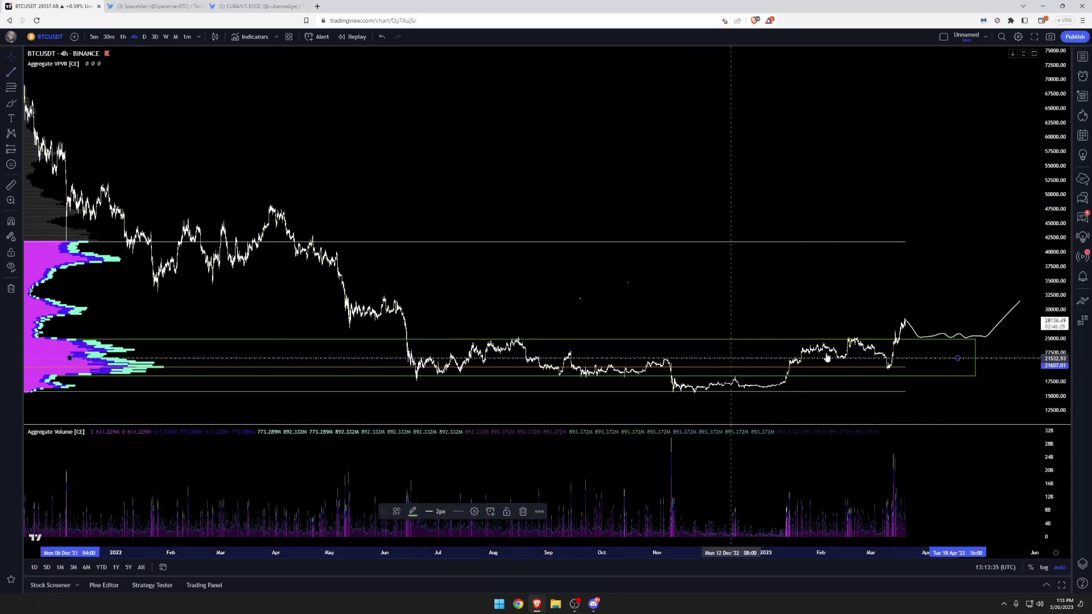
{"action": "left_click", "coordinate": [971, 370]}
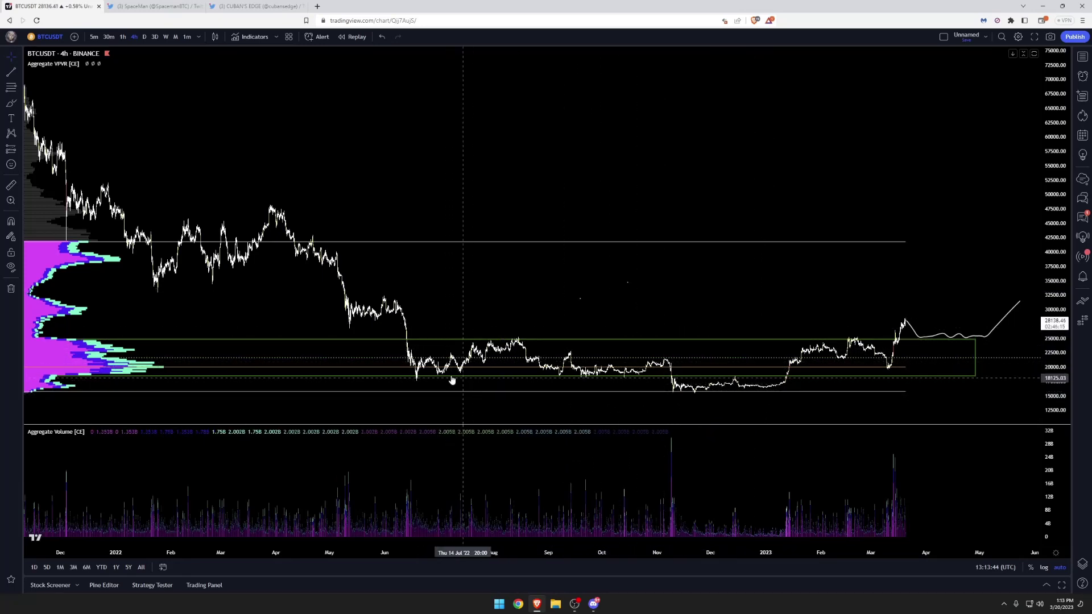
{"action": "left_click", "coordinate": [202, 362]}
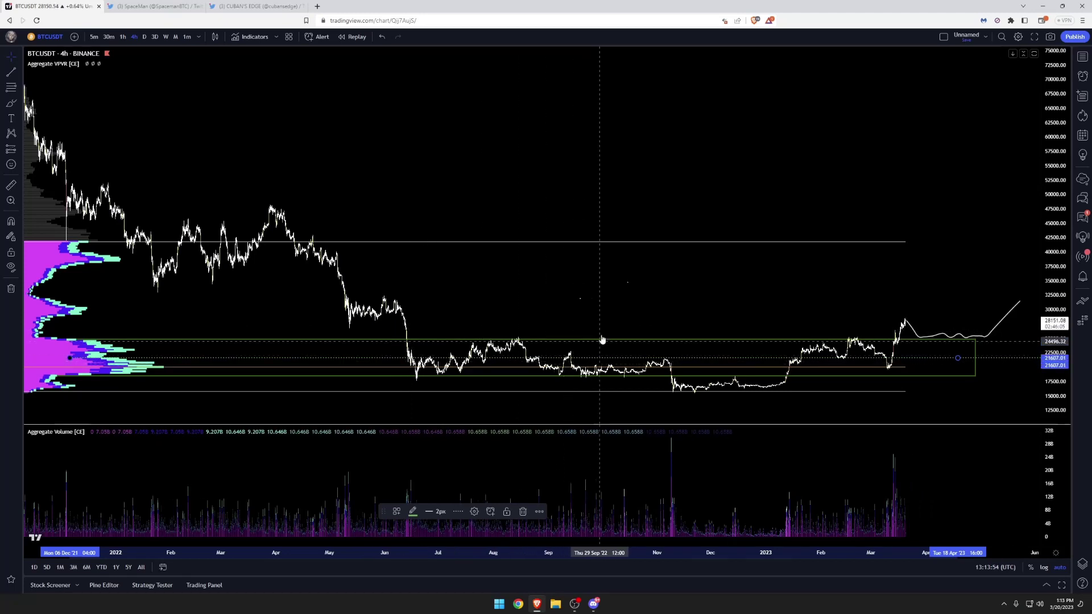
{"action": "left_click", "coordinate": [603, 315]}
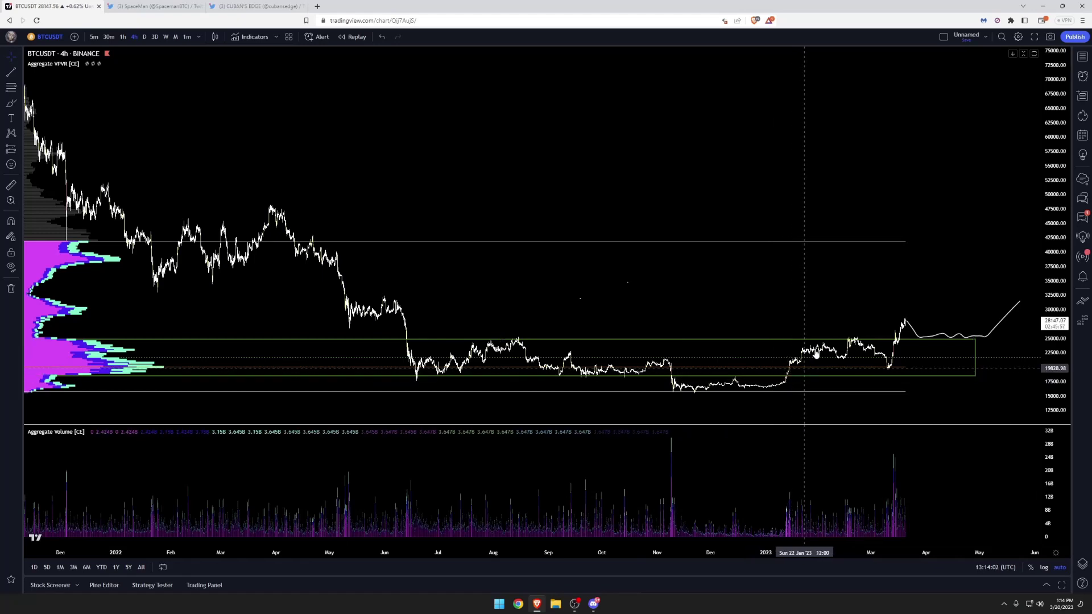
{"action": "left_click", "coordinate": [888, 377]}
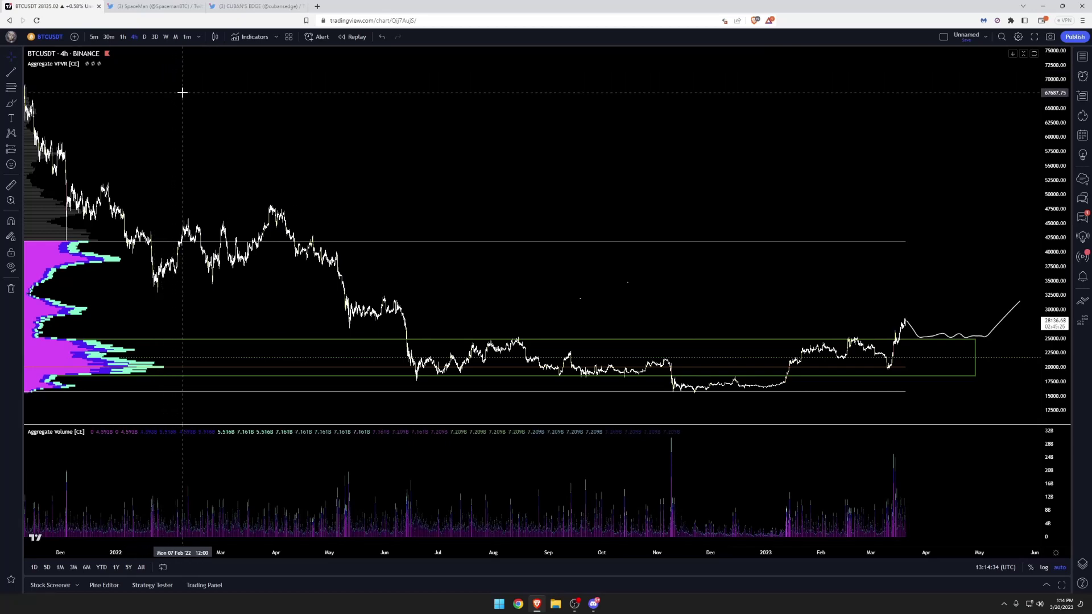
- Hide the Aggregate VPVR [CE] indicator and add Aggregate VPVR + [CE] from the invite-only scripts to the chart
{"action": "mouse_move", "coordinate": [86, 65]}
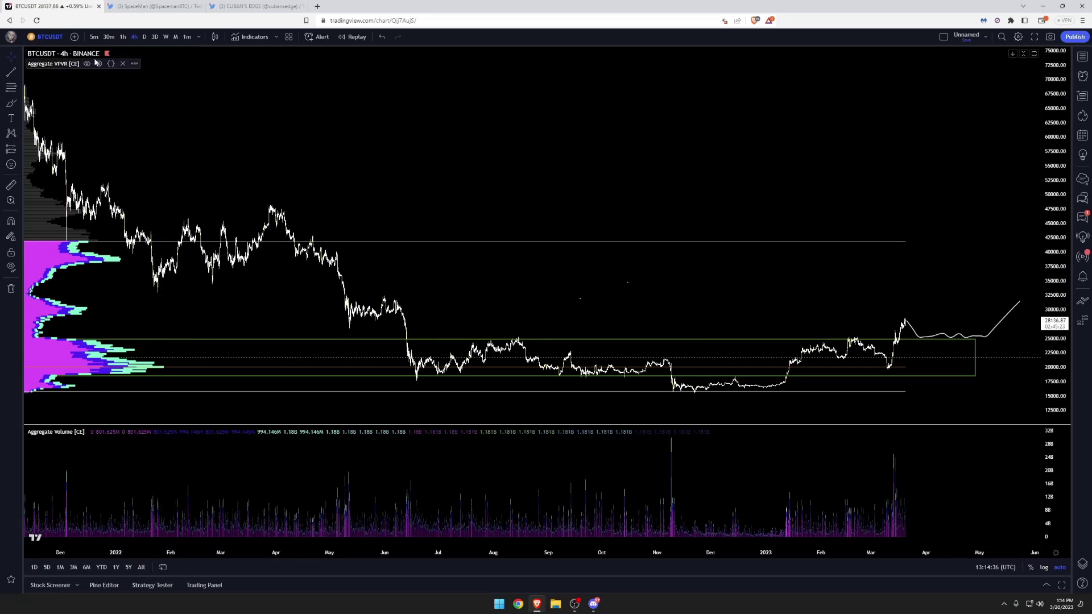
{"action": "left_click", "coordinate": [87, 64]}
{"action": "key", "text": "/"}
{"action": "left_click", "coordinate": [414, 327]}
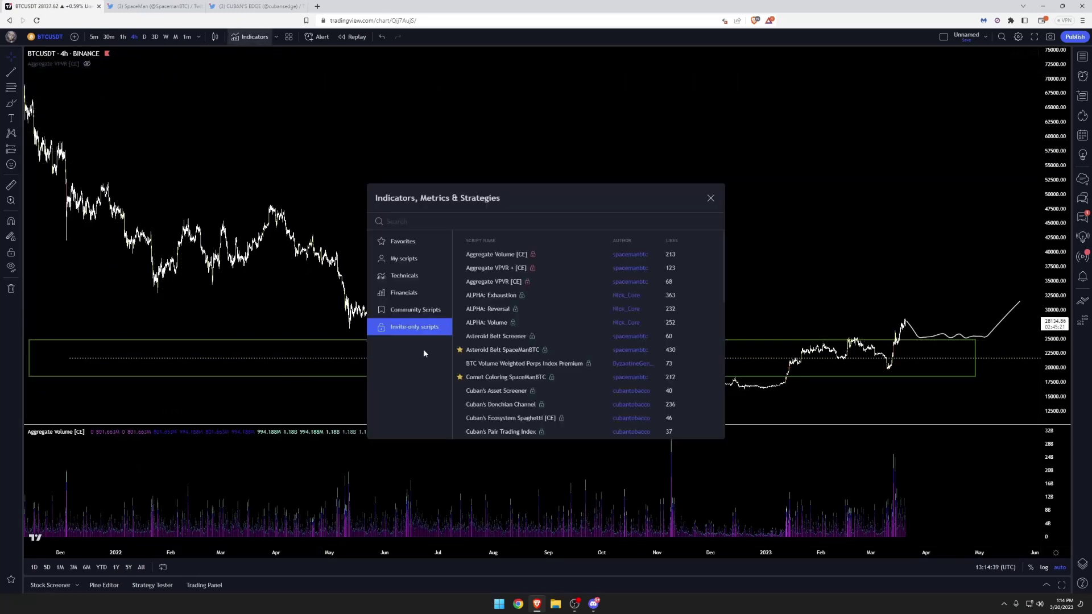
{"action": "left_click", "coordinate": [496, 269]}
{"action": "key", "text": "Escape"}
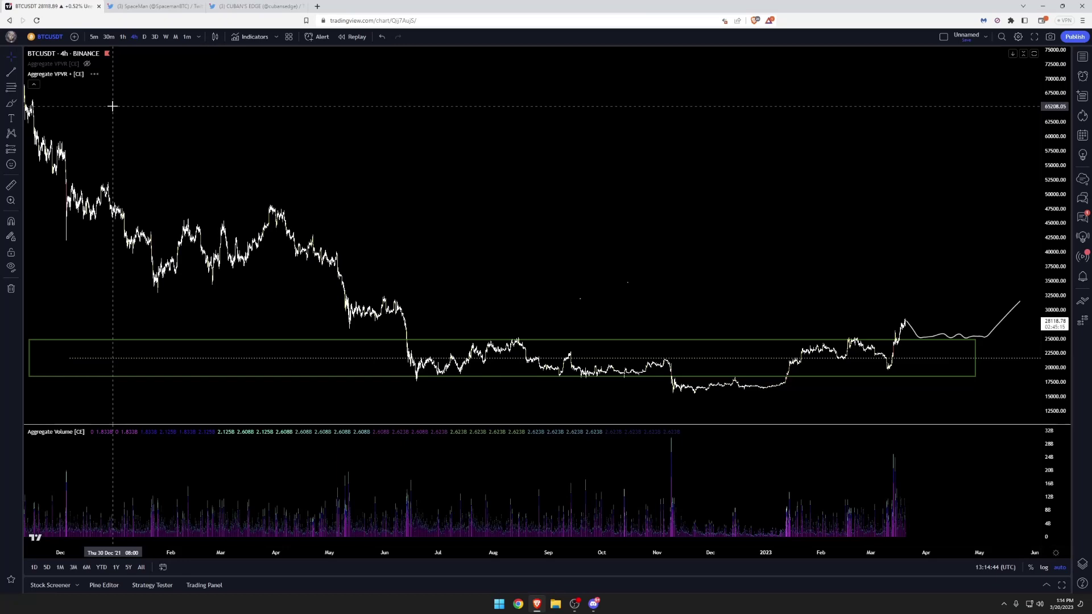
- Match Aggregate VPVR + to the inputs of Aggregate VPVR by setting its tick size to 250 and its box width to 15
{"action": "mouse_move", "coordinate": [91, 74]}
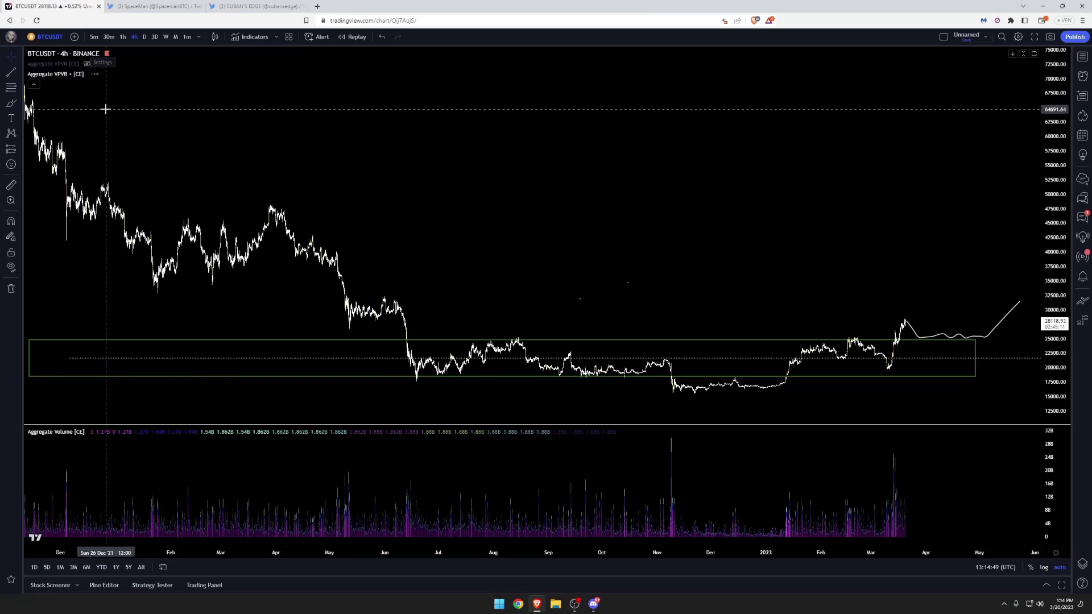
{"action": "left_click", "coordinate": [102, 74]}
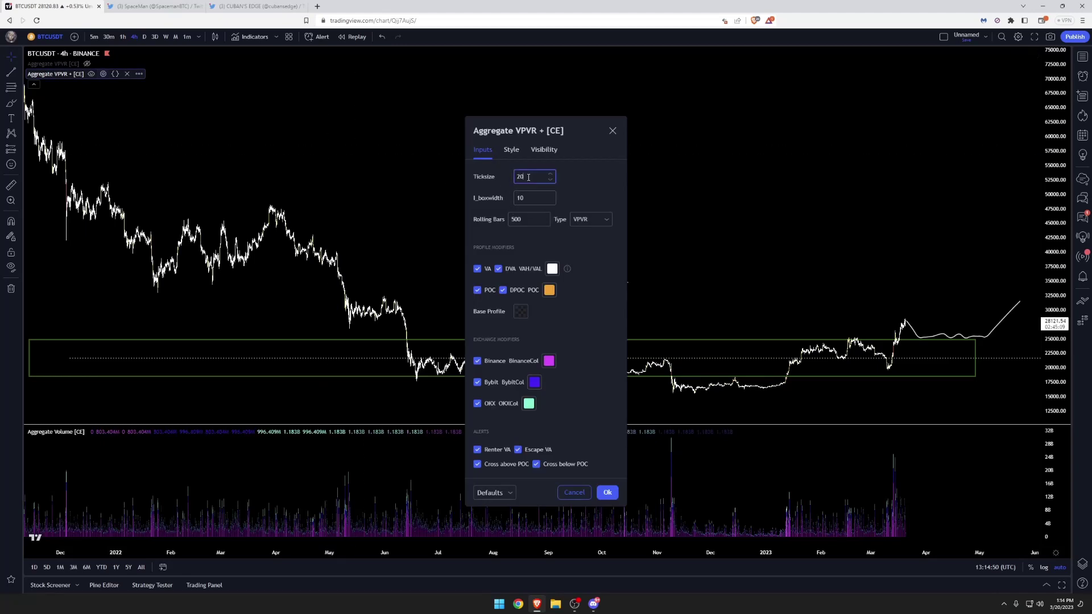
{"action": "key", "text": "Escape"}
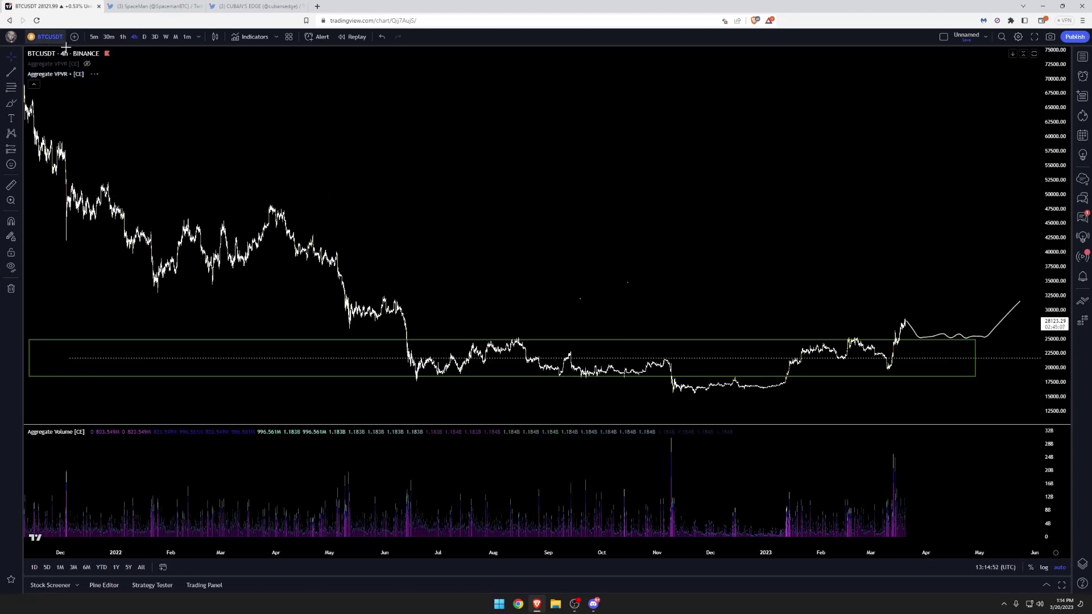
{"action": "left_click", "coordinate": [99, 64]}
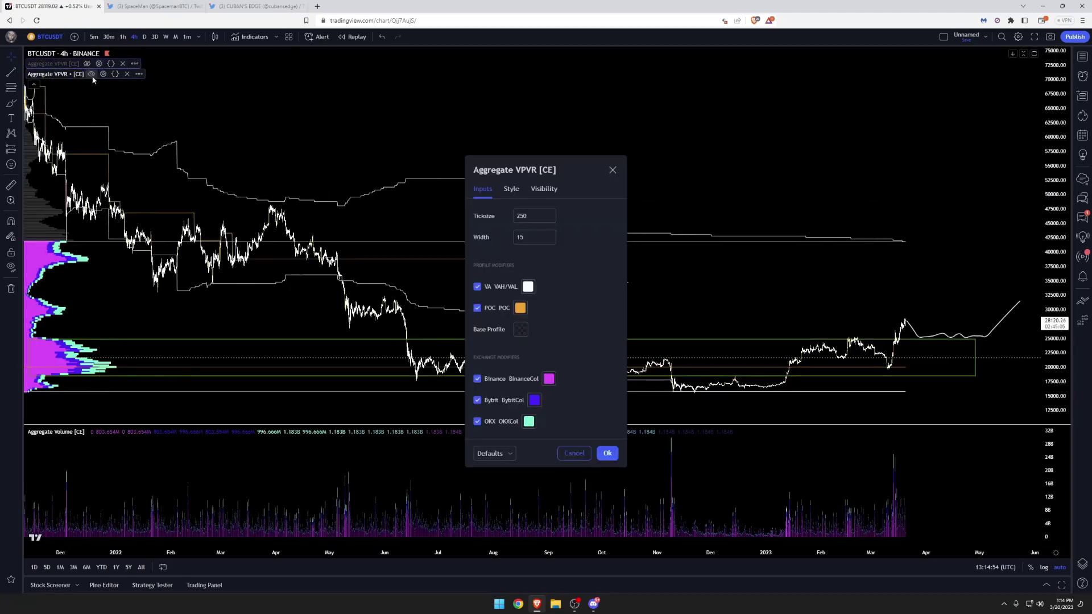
{"action": "left_click", "coordinate": [103, 74]}
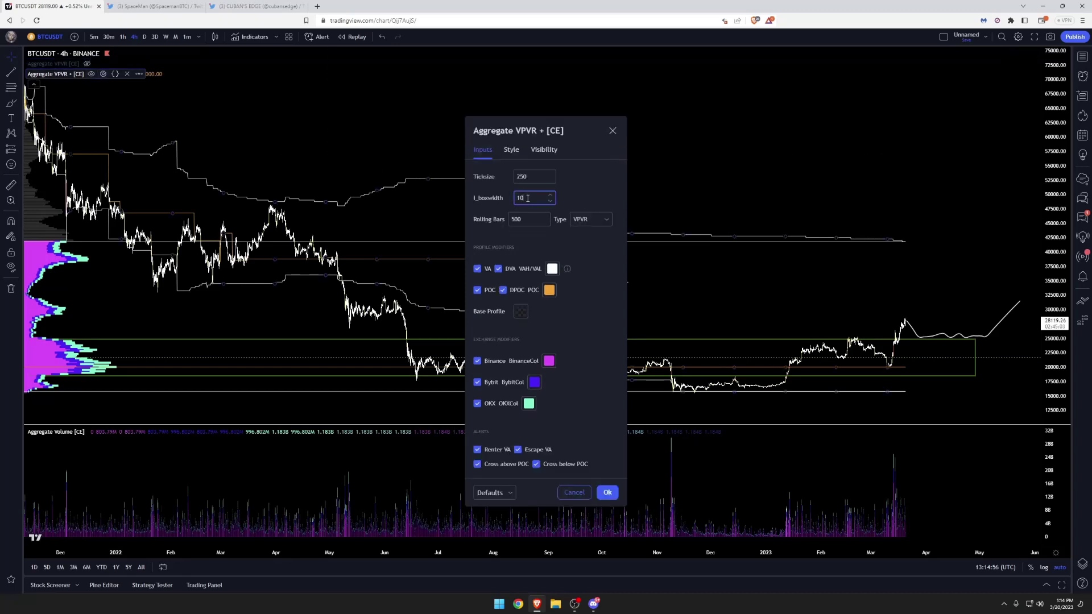
{"action": "key", "text": "Escape"}
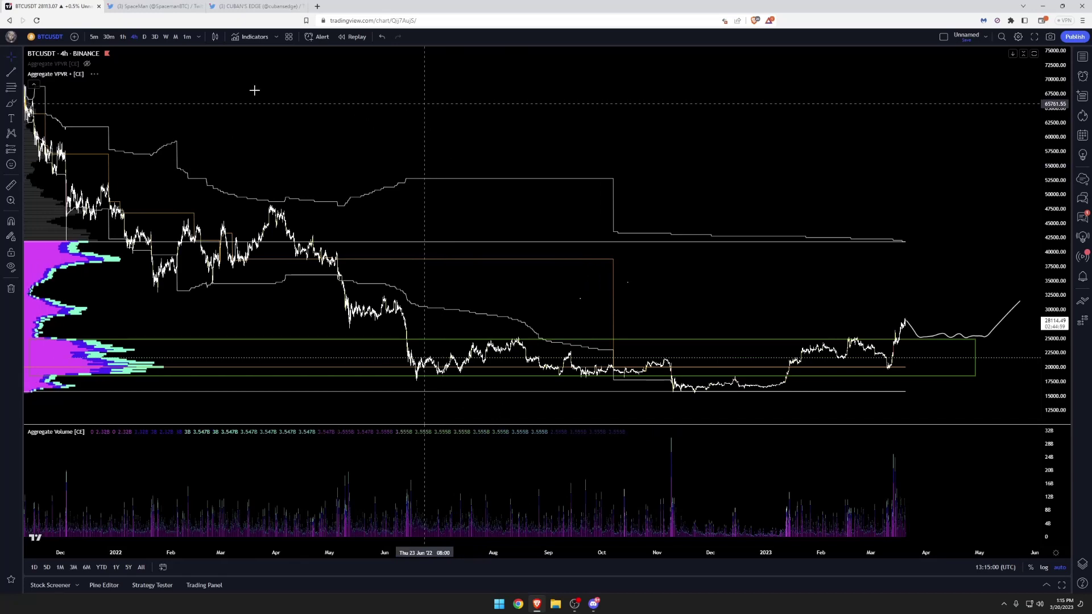
- Clear the drawings from the chart and turn off the DVA and DPOC lines of Aggregate VPVR +
{"action": "left_click", "coordinate": [103, 74]}
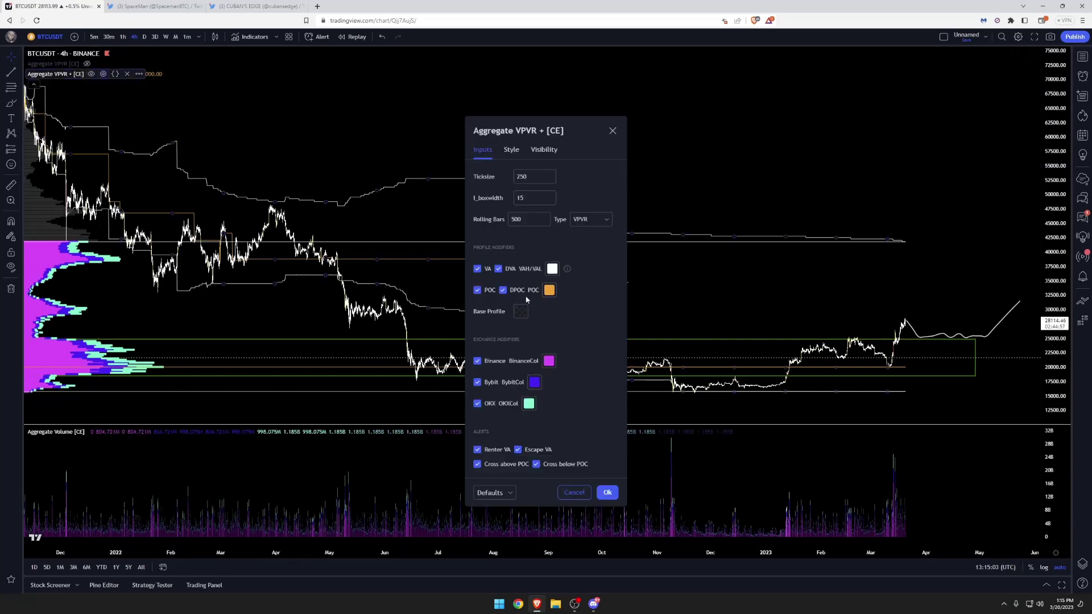
{"action": "key", "text": "Escape"}
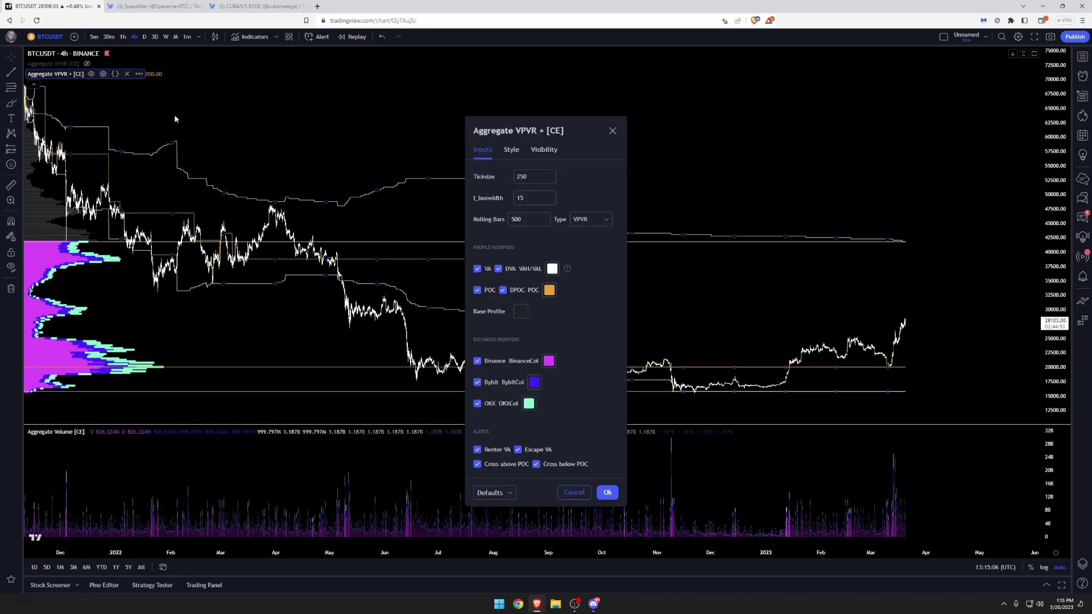
{"action": "left_click", "coordinate": [103, 74]}
{"action": "left_click", "coordinate": [500, 270]}
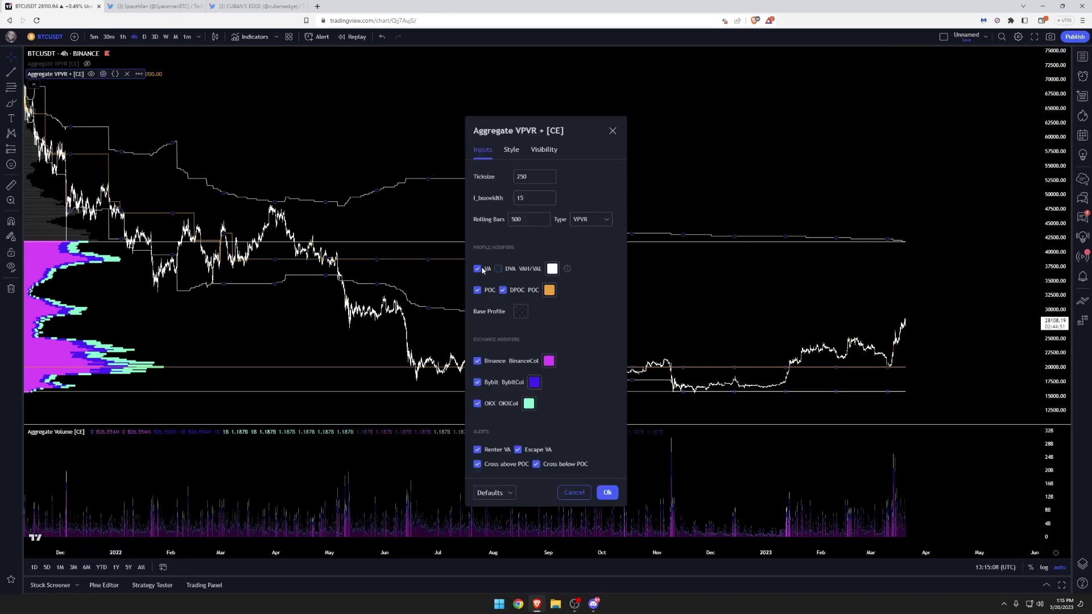
{"action": "left_click", "coordinate": [502, 291]}
{"action": "key", "text": "Escape"}
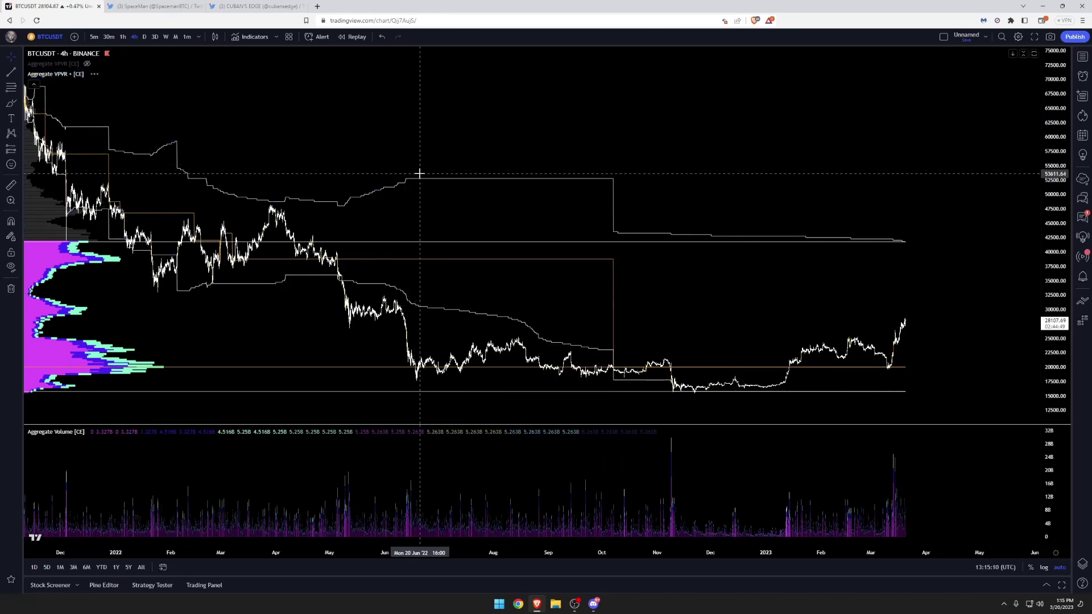
- Compare Aggregate VPVR with Aggregate VPVR + by toggling their visibility, leaving only Aggregate VPVR + displayed
{"action": "left_click", "coordinate": [87, 63]}
{"action": "left_click", "coordinate": [91, 73]}
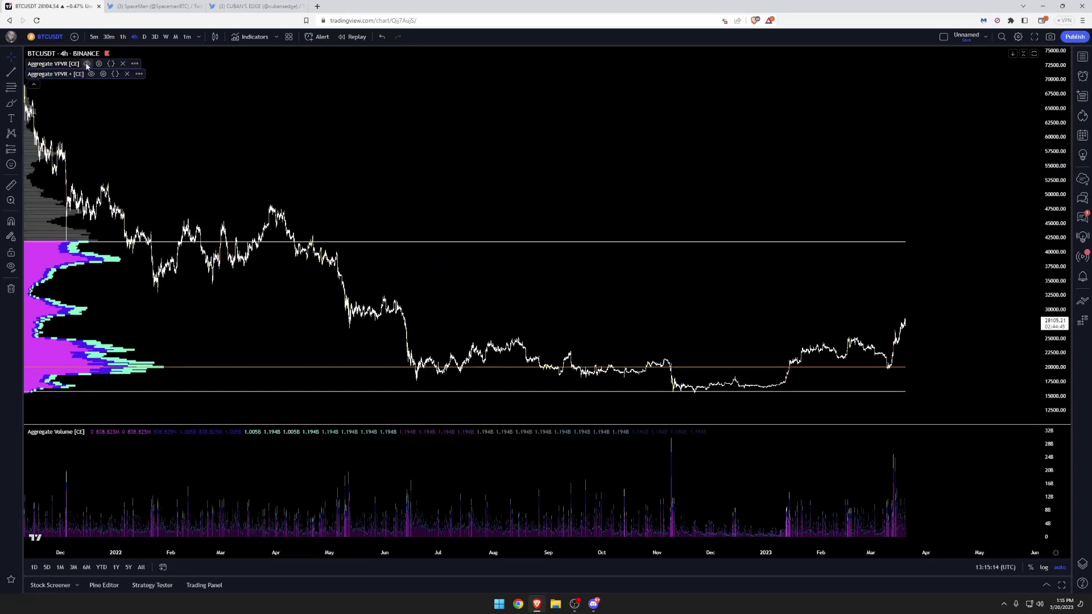
{"action": "left_click", "coordinate": [87, 63]}
{"action": "left_click", "coordinate": [91, 74]}
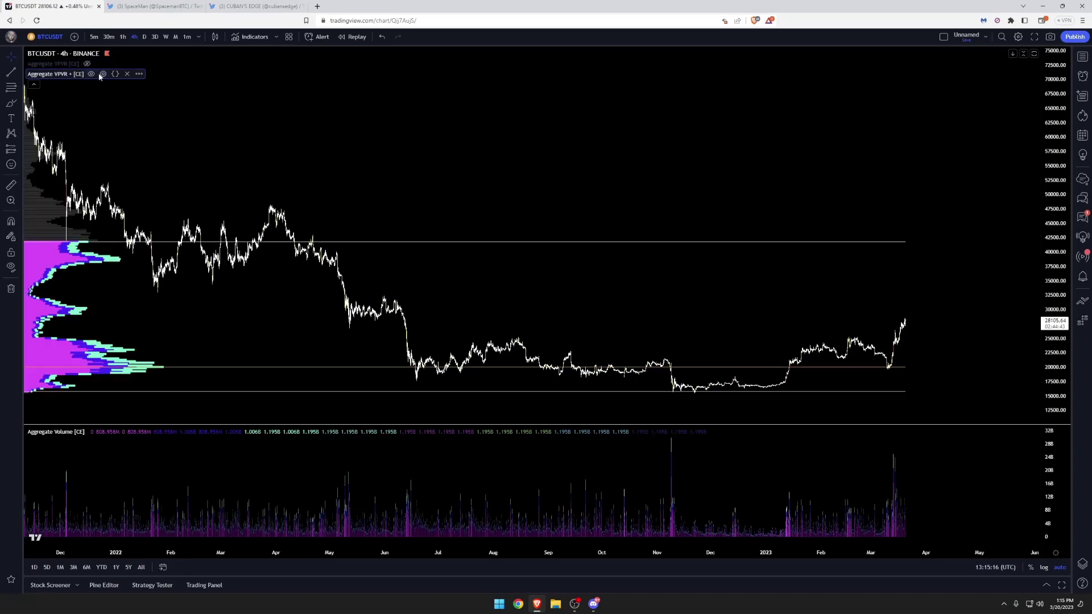
- Turn off VA and POC and turn on DVA and DPOC in Aggregate VPVR + so only the developing lines are drawn
{"action": "left_click", "coordinate": [103, 74]}
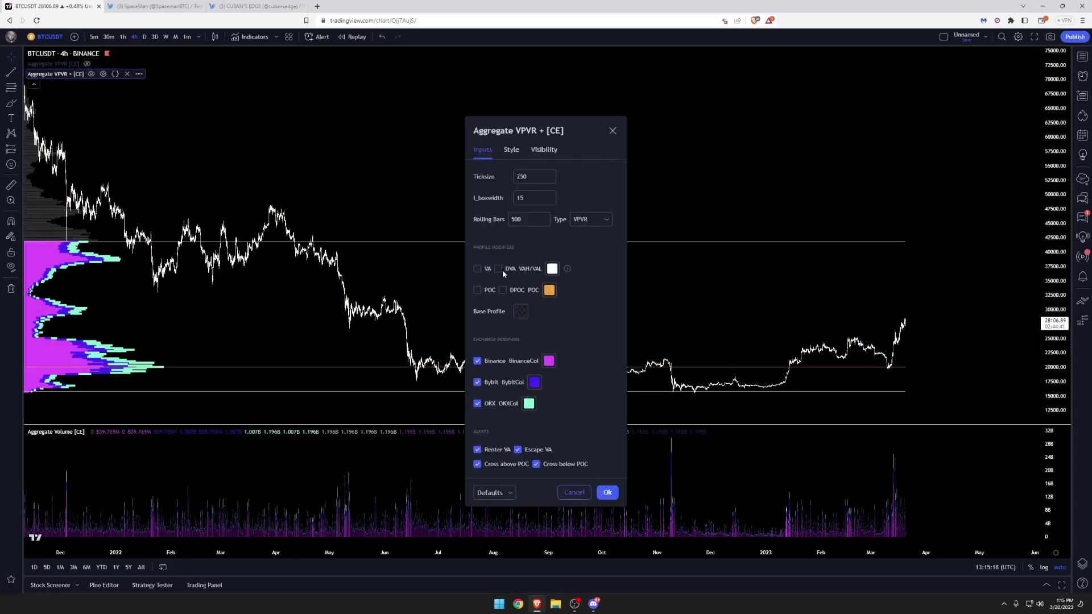
{"action": "left_click", "coordinate": [429, 170]}
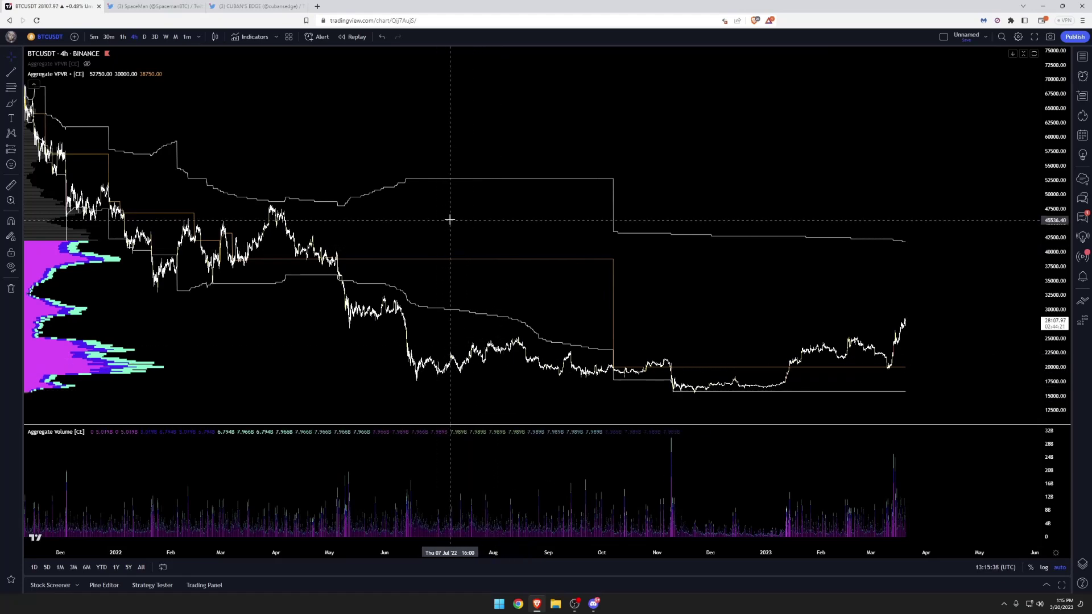
- Enable VA and POC without DVA and DPOC in Aggregate VPVR +, and change the profile type to VPRolling
{"action": "left_click", "coordinate": [103, 74]}
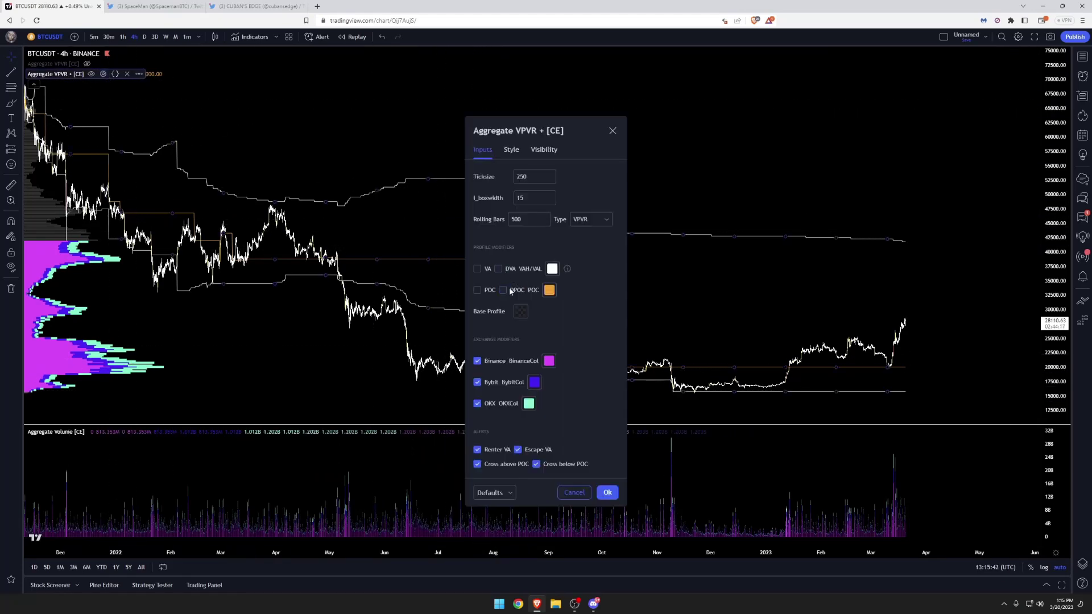
{"action": "left_click", "coordinate": [587, 221]}
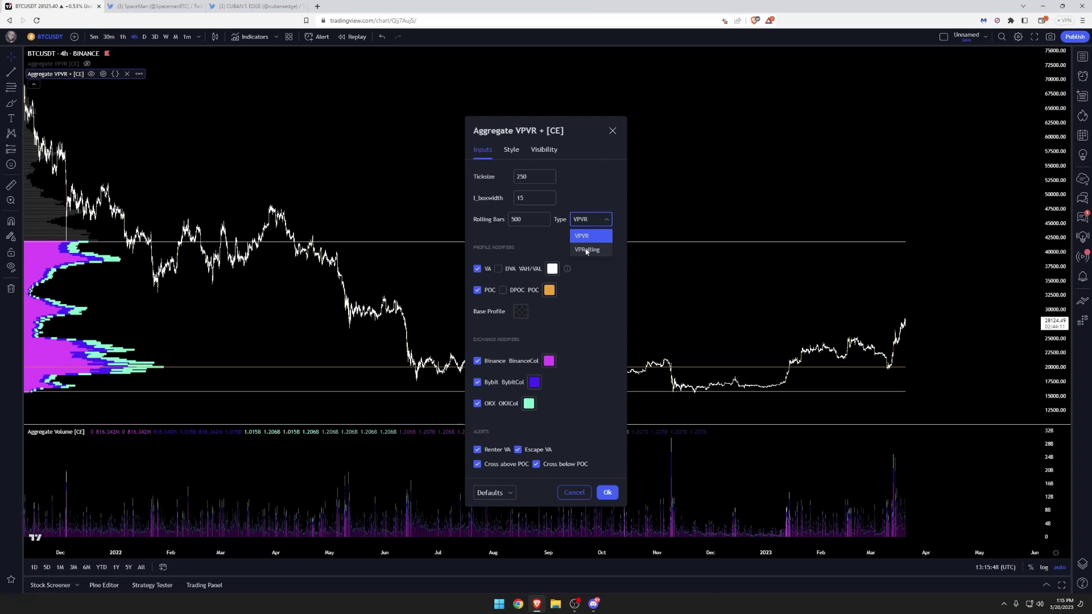
{"action": "left_click", "coordinate": [522, 221]}
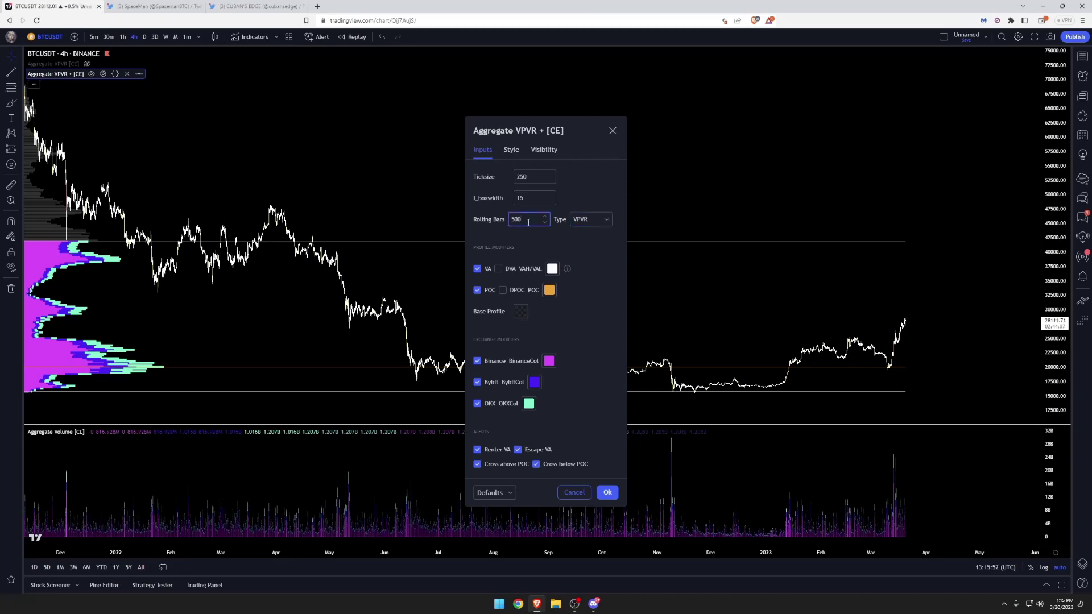
{"action": "left_click", "coordinate": [589, 219]}
{"action": "left_click", "coordinate": [589, 250]}
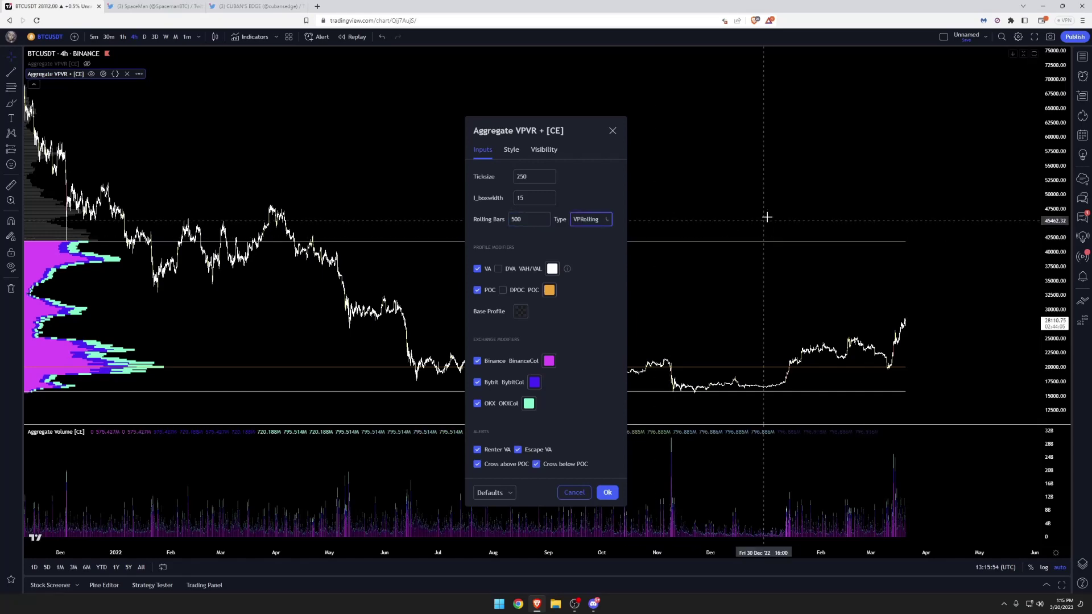
{"action": "left_click", "coordinate": [768, 214]}
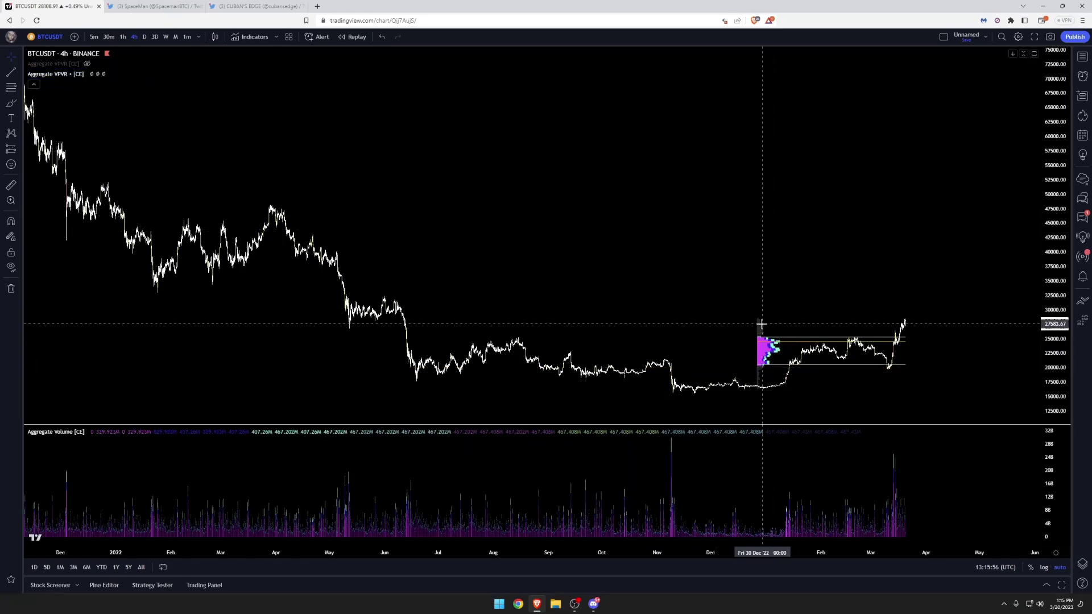
- Examine the rolling volume profile over the early 2023 price action and compare it with the longer price history
{"action": "scroll", "coordinate": [826, 379], "scroll_direction": "up", "scroll_amount": 5}
{"action": "scroll", "coordinate": [826, 379], "scroll_direction": "up", "scroll_amount": 3}
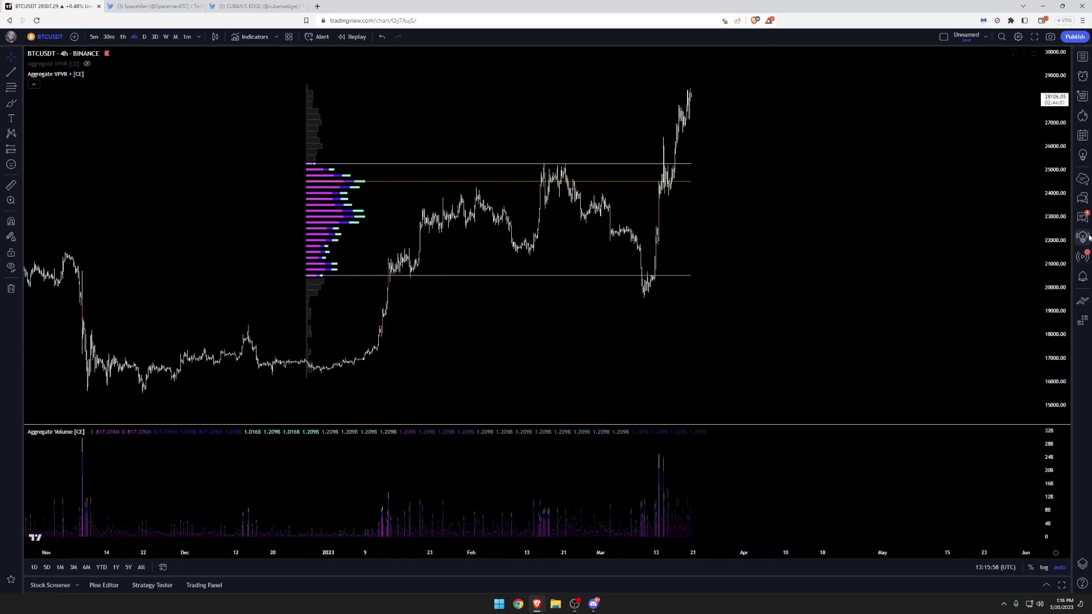
{"action": "scroll", "coordinate": [923, 306], "scroll_direction": "down", "scroll_amount": 5}
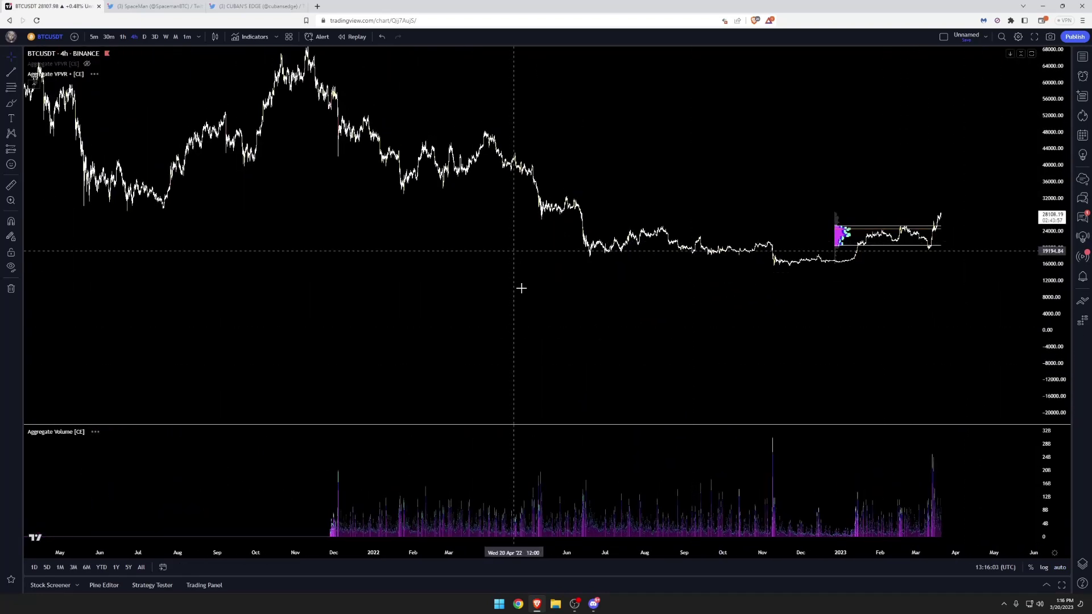
{"action": "left_click_drag", "start_coordinate": [520, 288], "coordinate": [533, 359]}
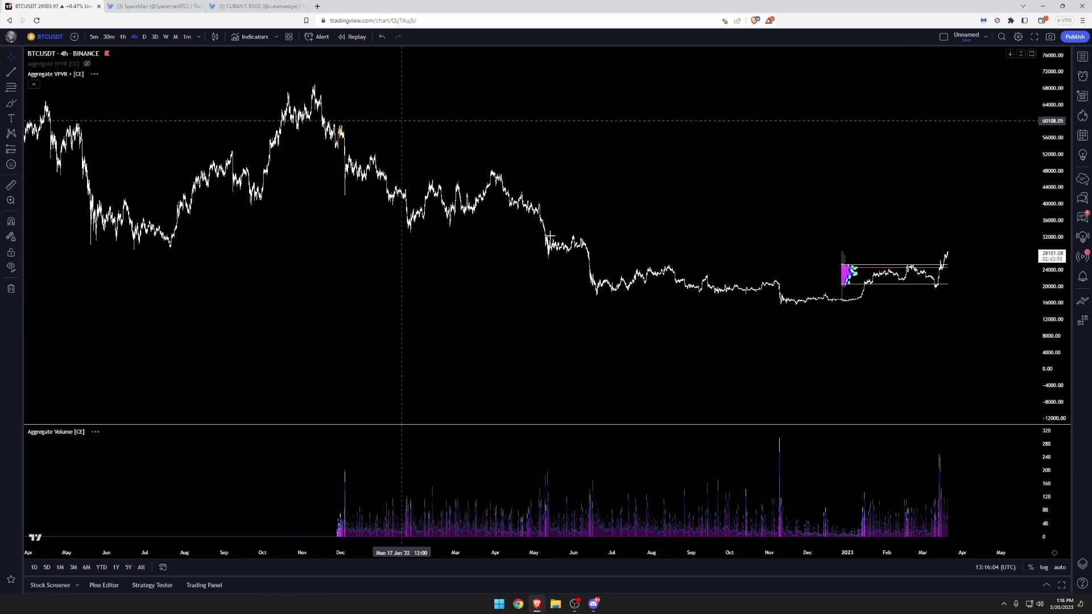
{"action": "left_click_drag", "start_coordinate": [1052, 279], "coordinate": [1052, 227]}
{"action": "scroll", "coordinate": [991, 185], "scroll_direction": "up", "scroll_amount": 5}
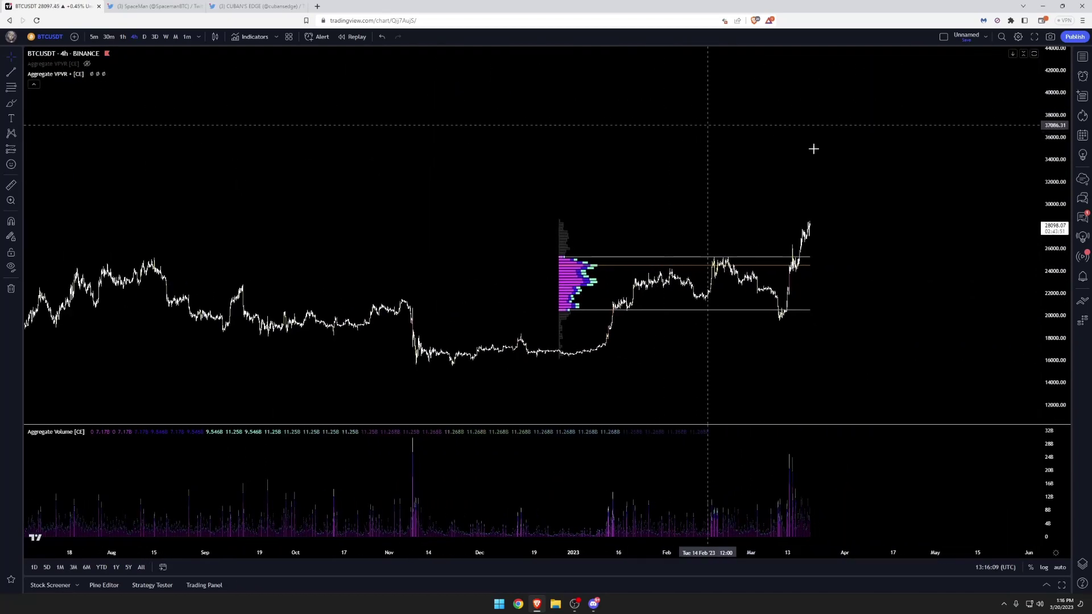
{"action": "scroll", "coordinate": [951, 199], "scroll_direction": "down", "scroll_amount": 1}
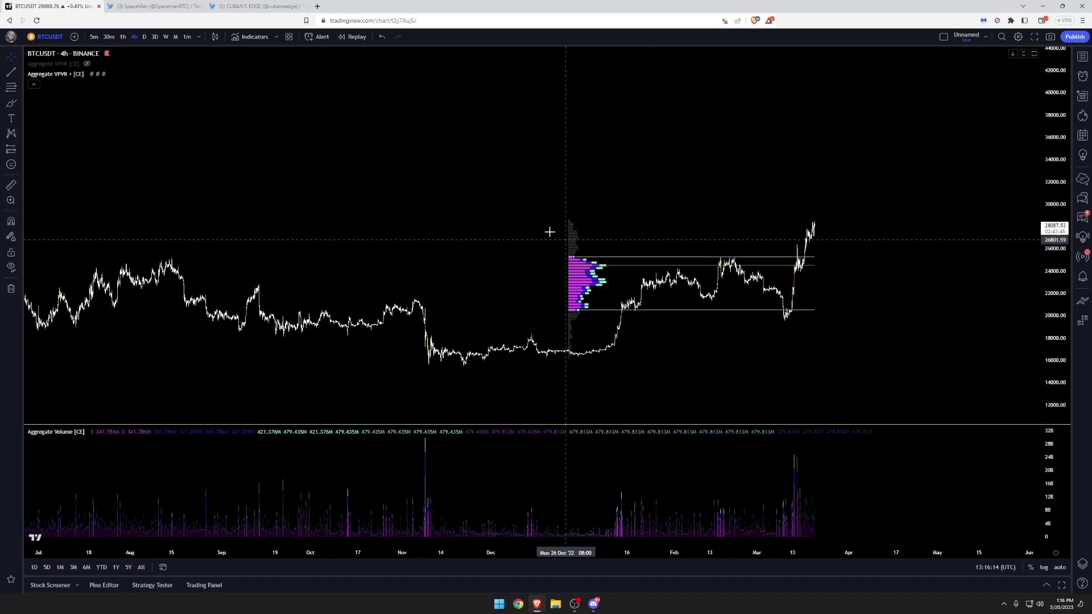
- Set the rolling bars of Aggregate VPVR + to 1000
{"action": "left_click", "coordinate": [103, 74]}
{"action": "left_click_drag", "start_coordinate": [514, 218], "coordinate": [519, 217]}
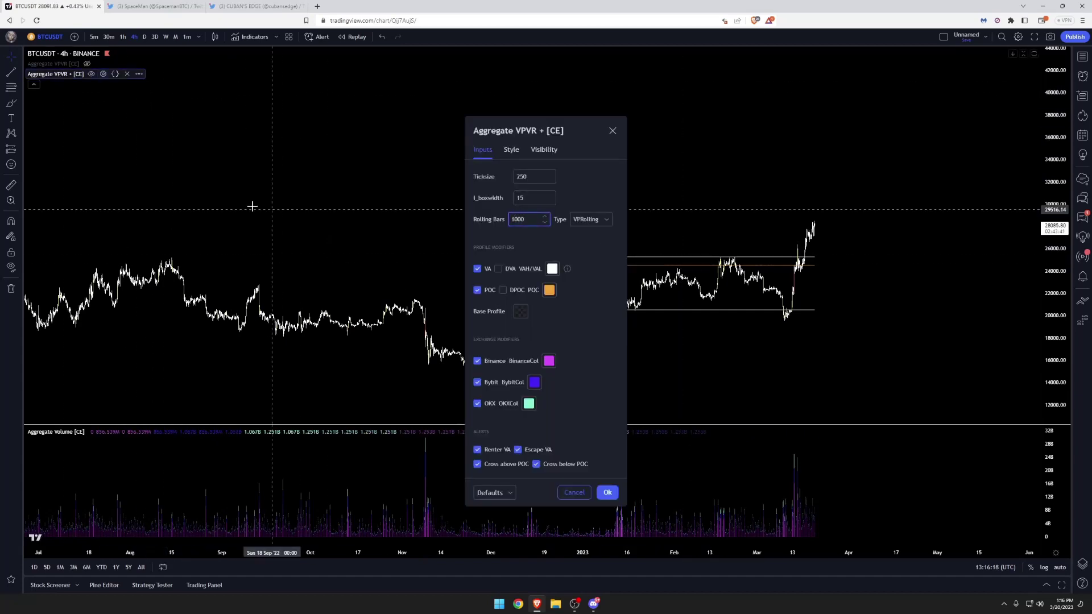
{"action": "key", "text": "Return"}
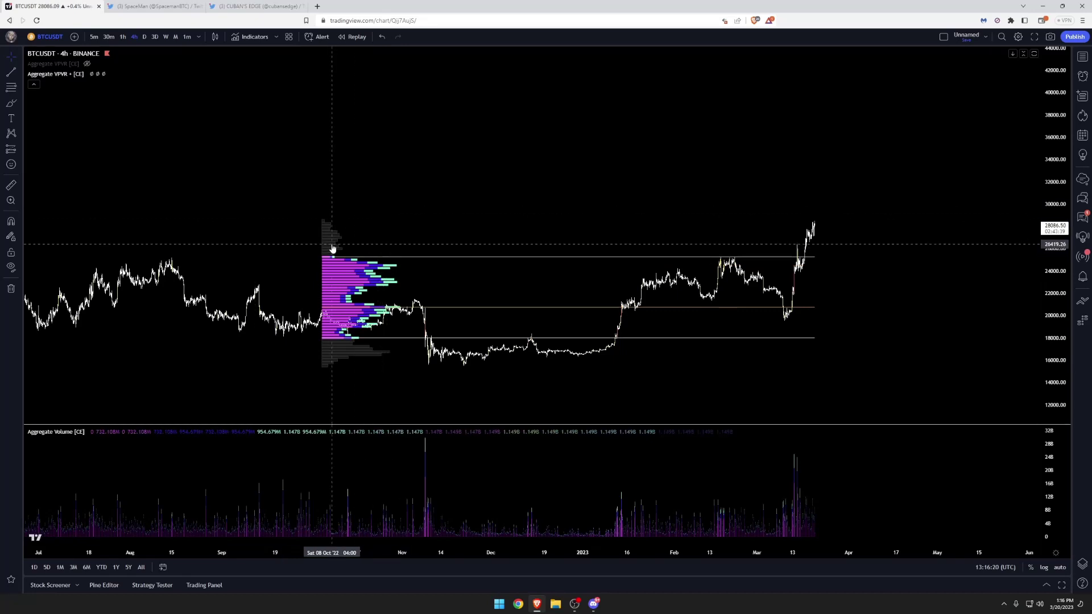